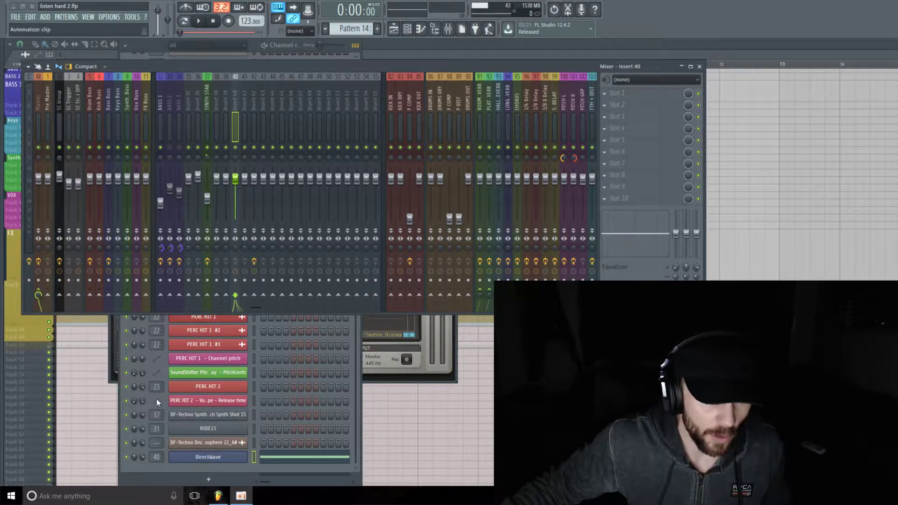
click(216, 466)
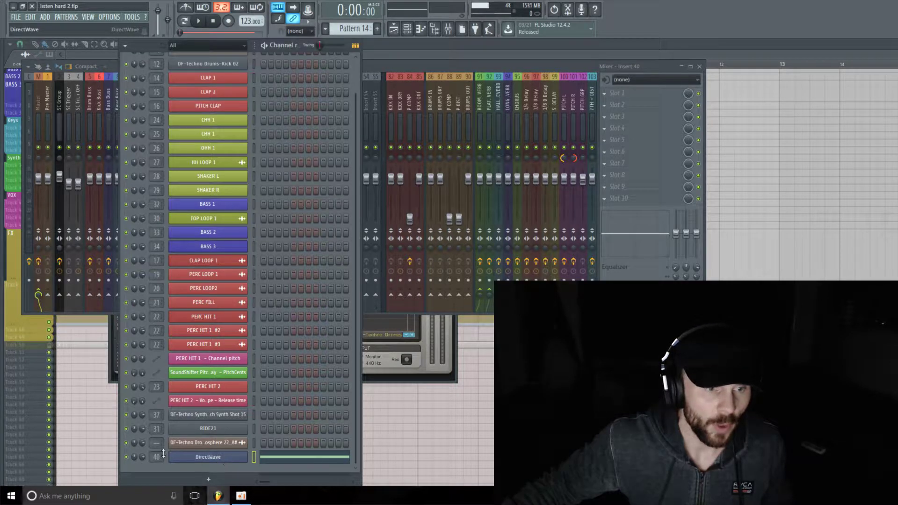
key(F9)
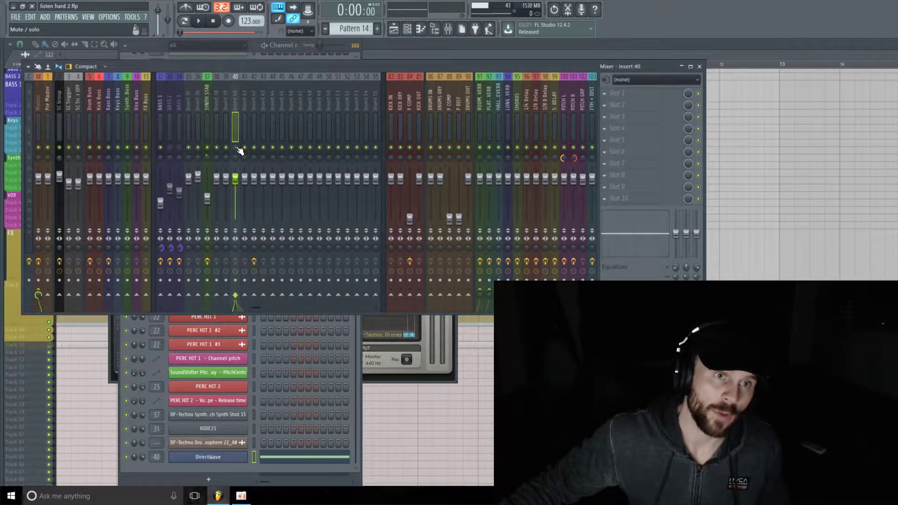
key(space)
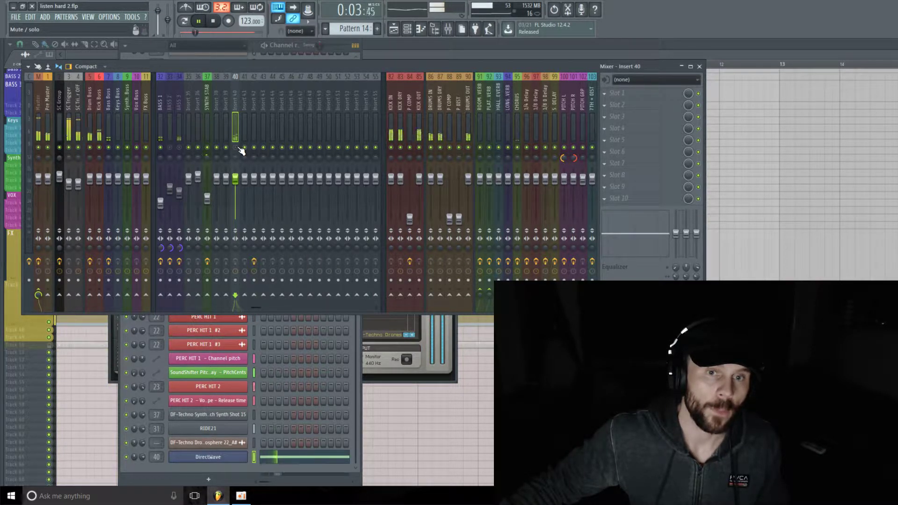
key(space)
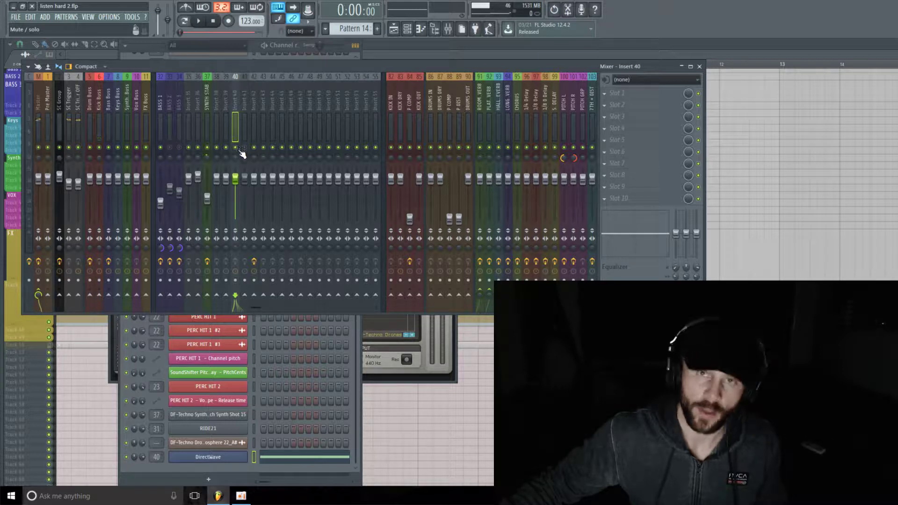
key(space)
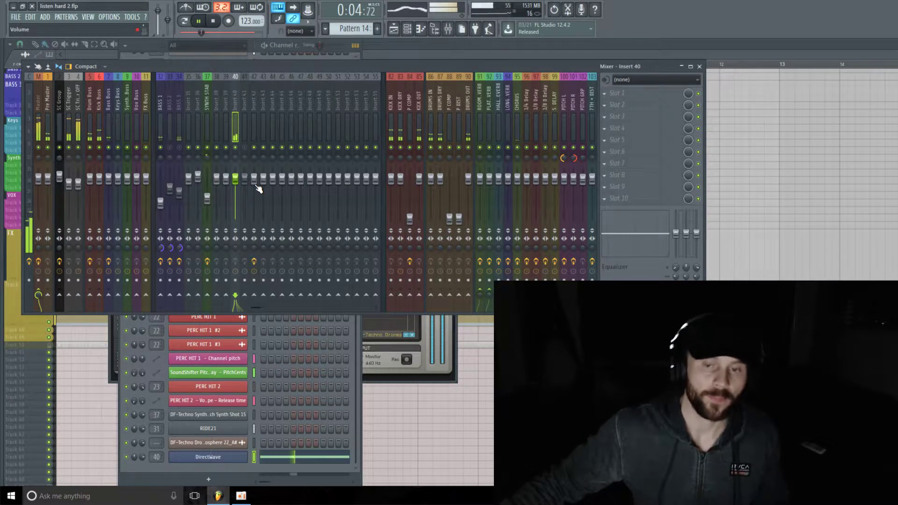
key(space)
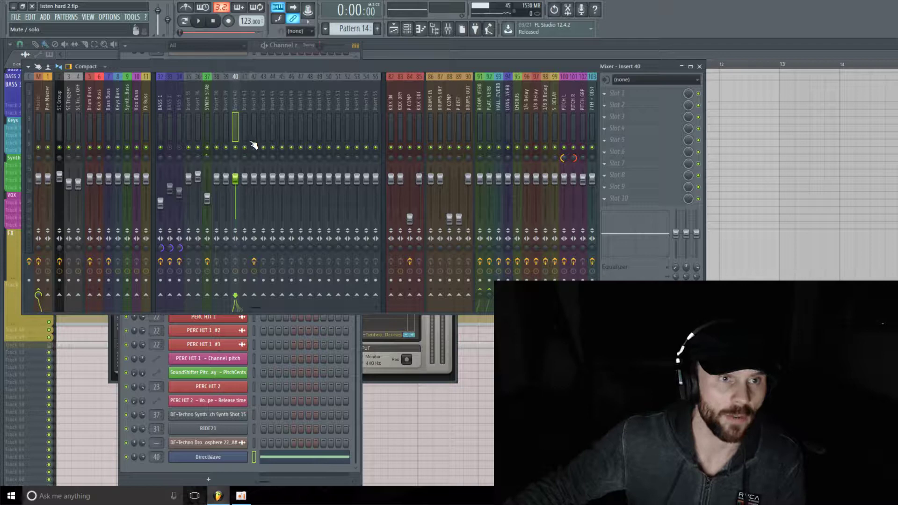
Bring the playlist forward and close the mixer.
drag(259, 310, 244, 310)
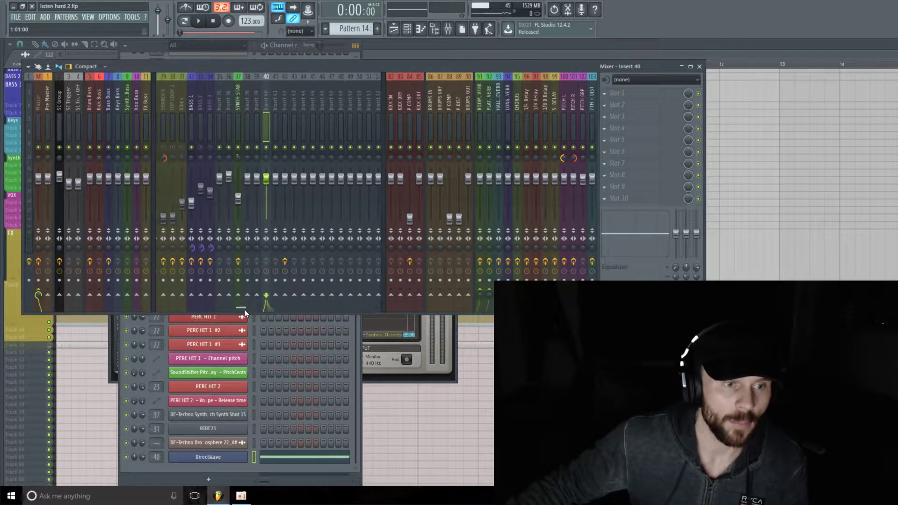
click(15, 257)
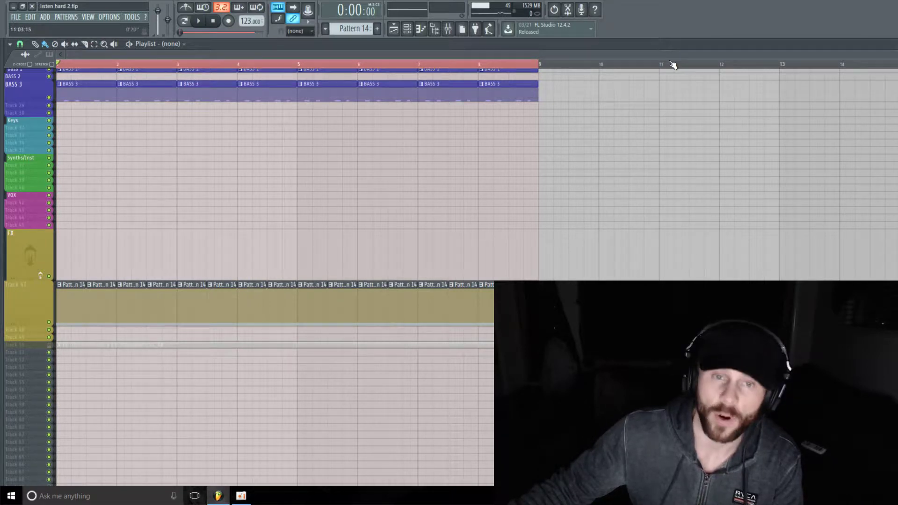
click(447, 29)
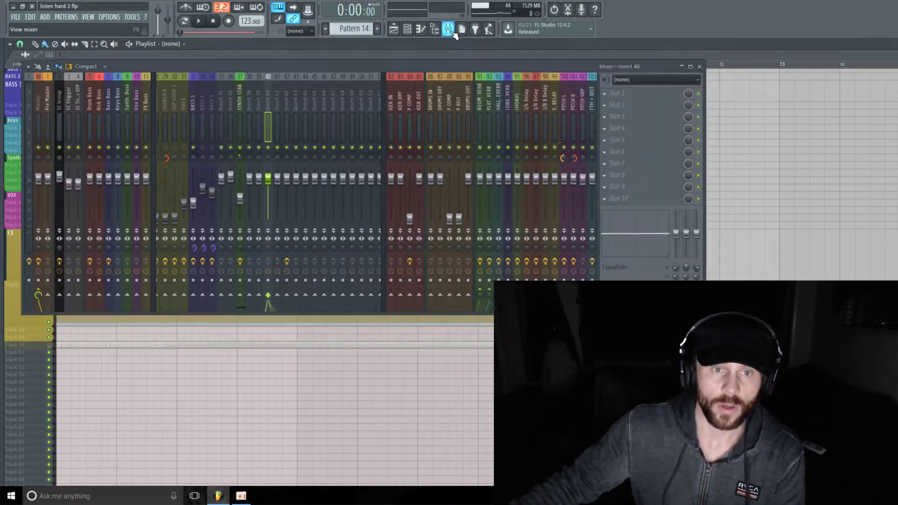
click(16, 307)
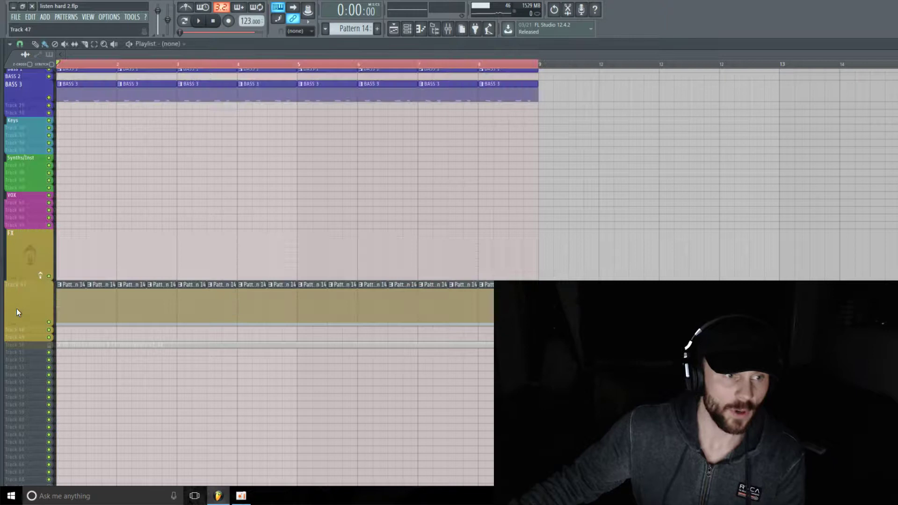
Show the channel rack and dock it along the left side of the playlist.
click(415, 30)
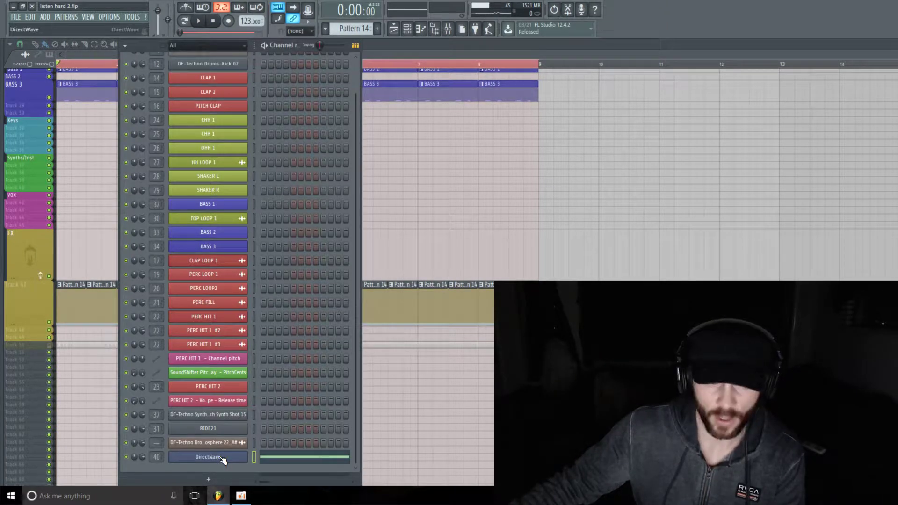
drag(291, 43, 214, 25)
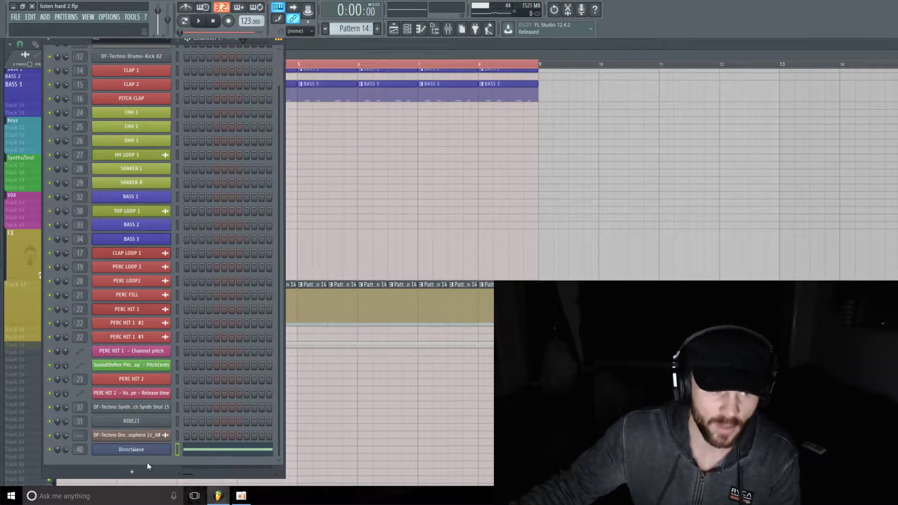
right_click(156, 450)
Open the DirectWave instrument from the channel rack and move its window up-left.
click(146, 449)
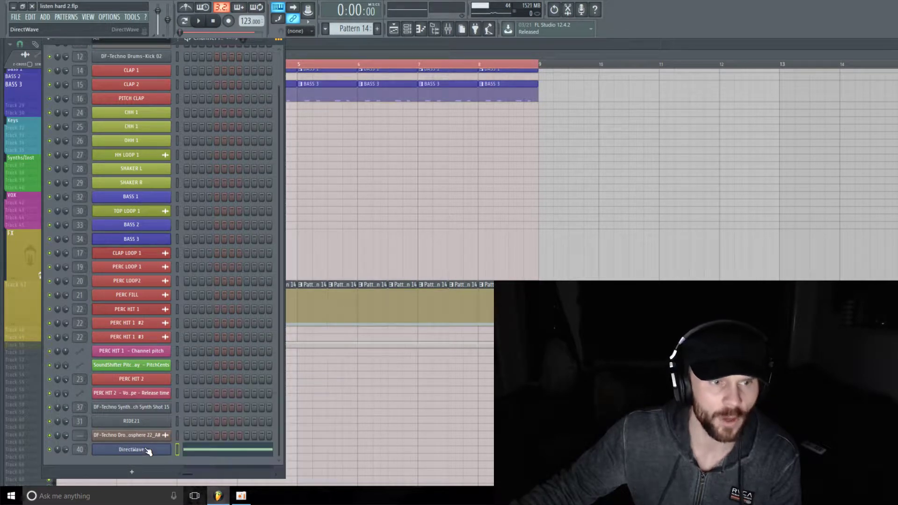
click(150, 451)
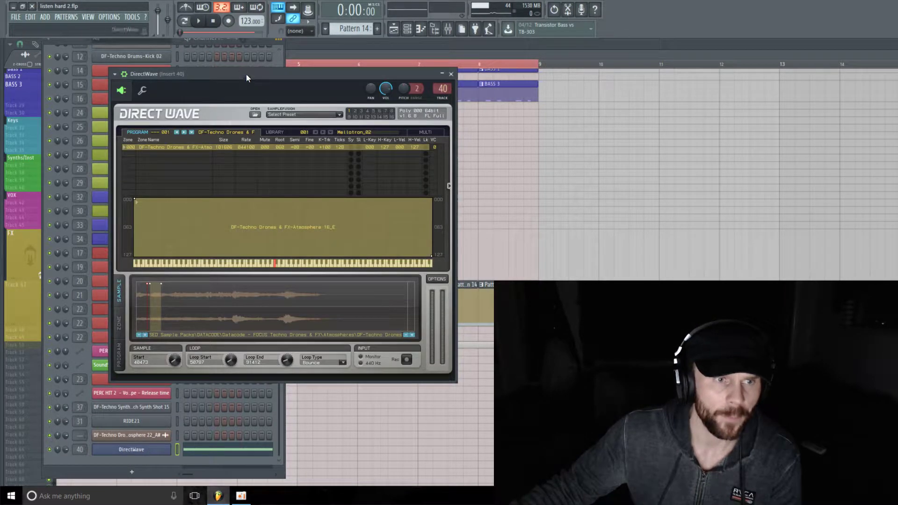
click(299, 62)
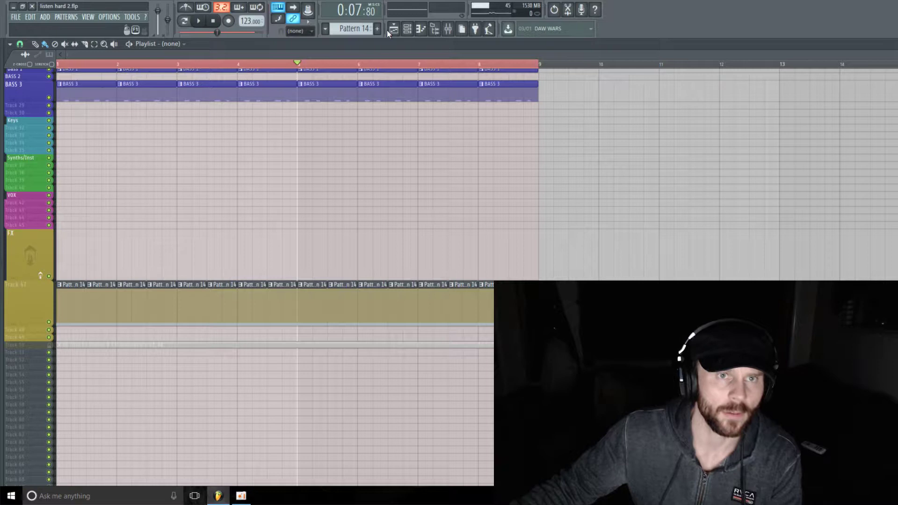
click(407, 29)
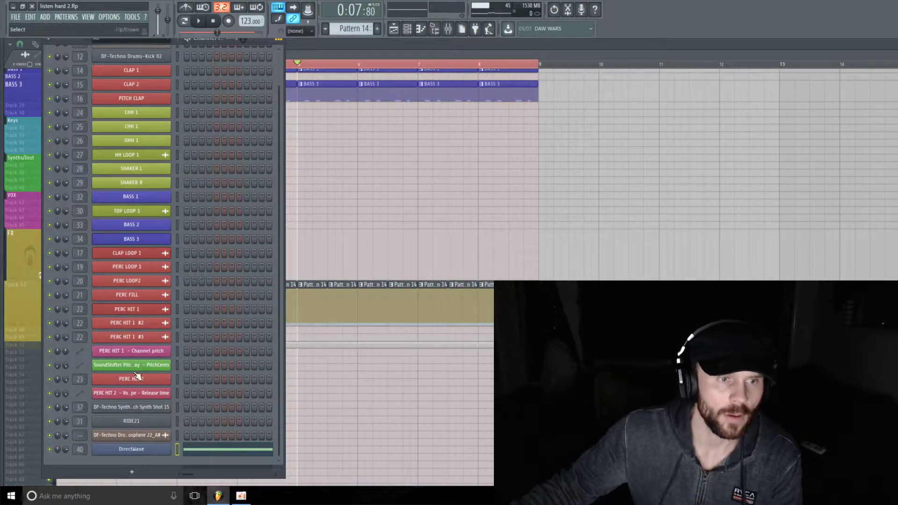
click(136, 450)
drag(326, 80, 284, 57)
Shorten the sample loop end to 30480 and set the loop type to Disabled.
drag(245, 337, 244, 369)
click(301, 338)
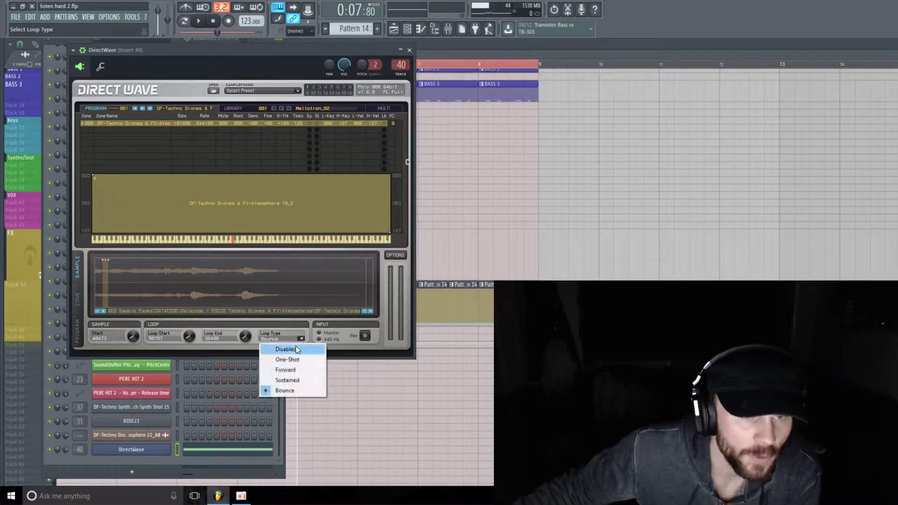
click(295, 349)
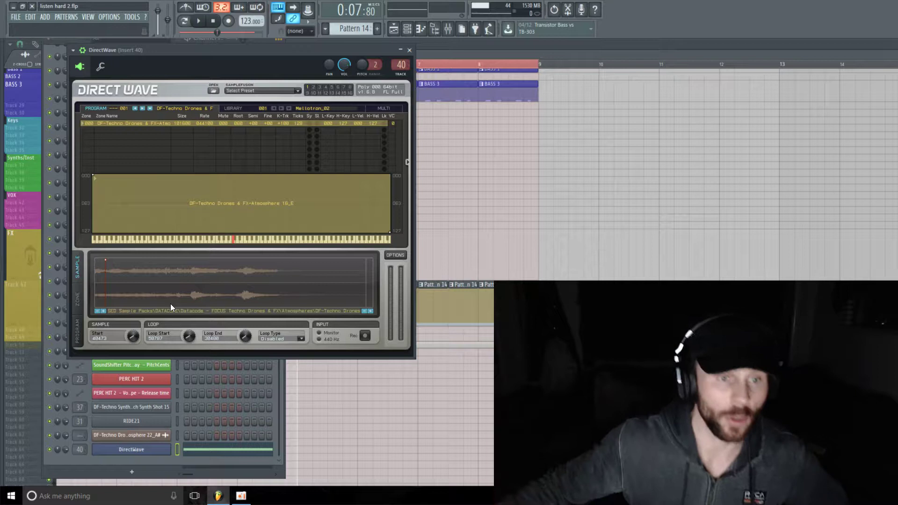
Move the atmosphere sample's start point to about 181595 and audition it with playback.
drag(259, 56, 295, 60)
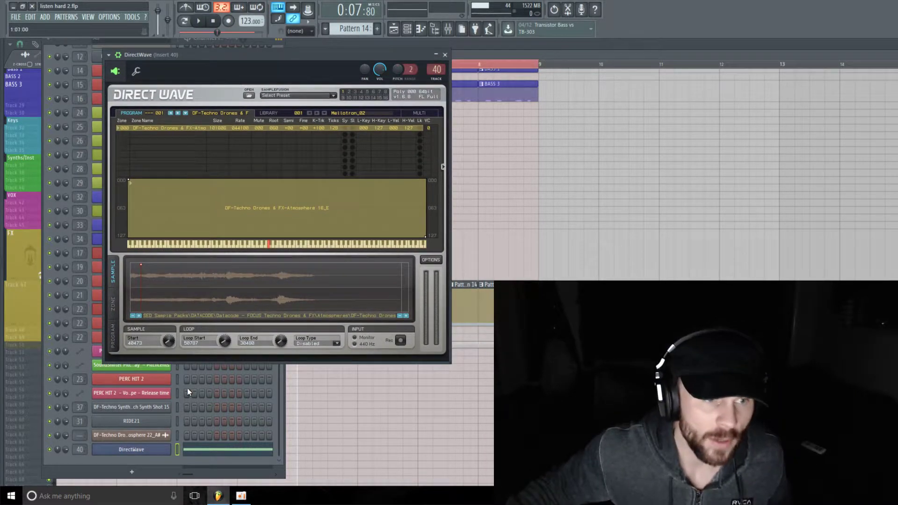
drag(171, 344, 171, 330)
drag(280, 52, 279, 48)
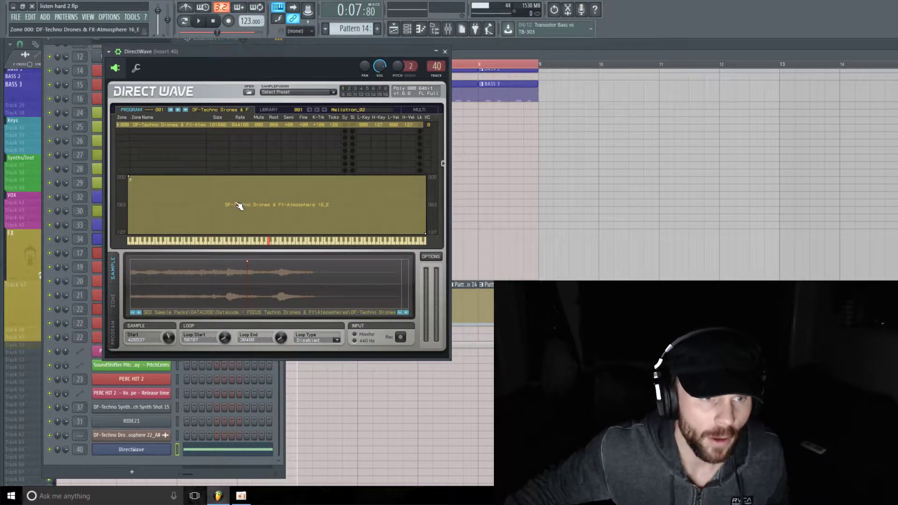
drag(169, 337, 168, 342)
key(space)
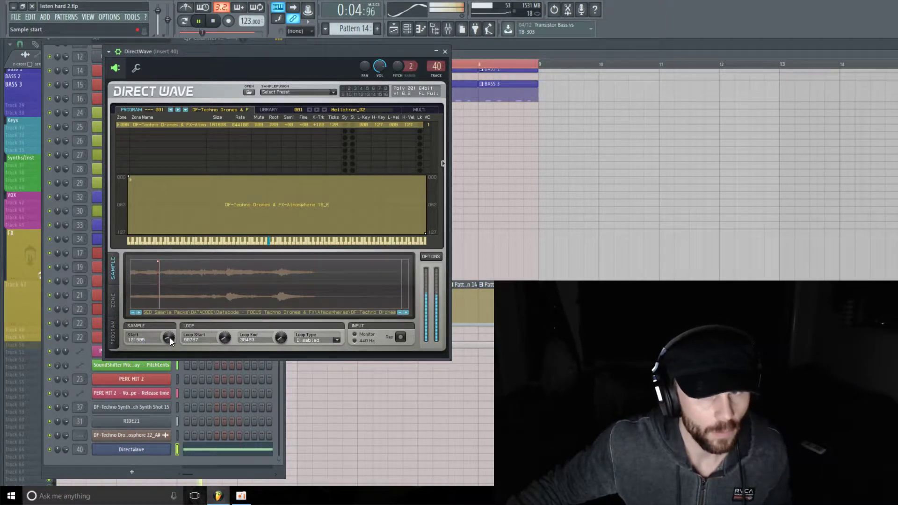
key(space)
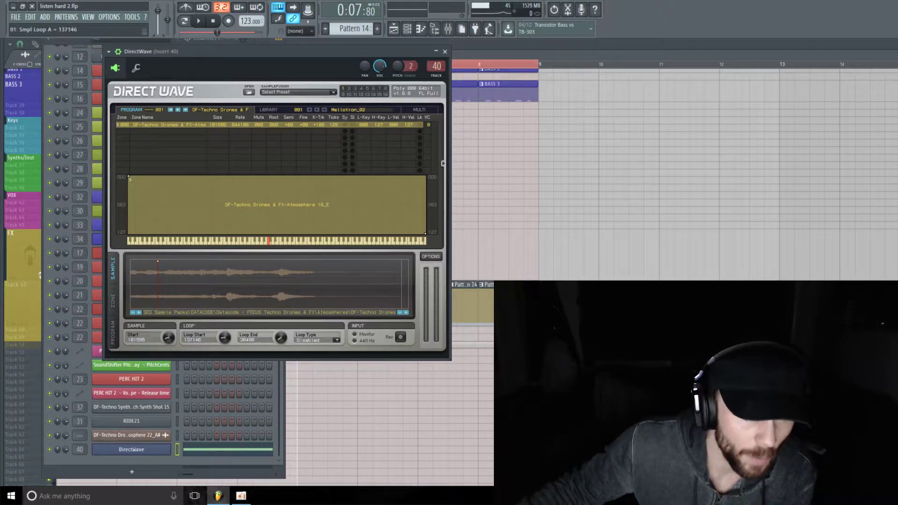
Set the loop mode to Bounce, loop start to 31440 and loop end to 128999, then play.
click(336, 341)
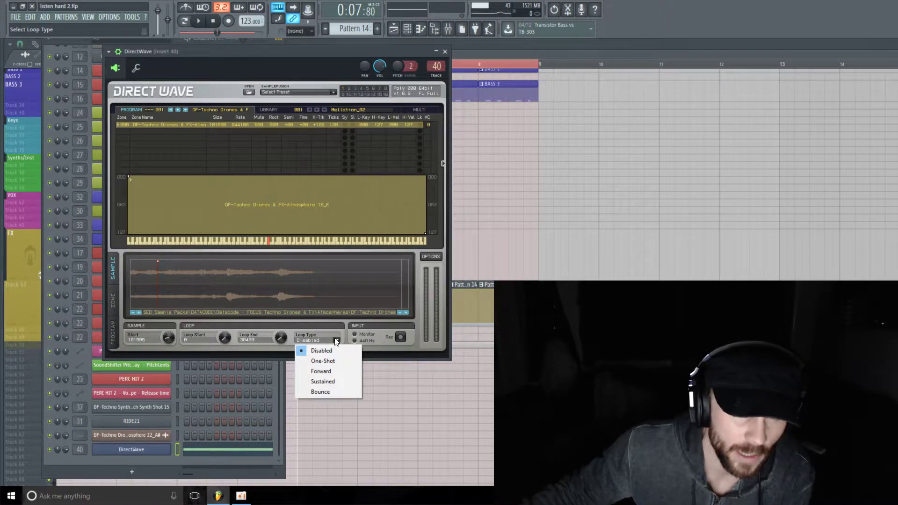
click(336, 392)
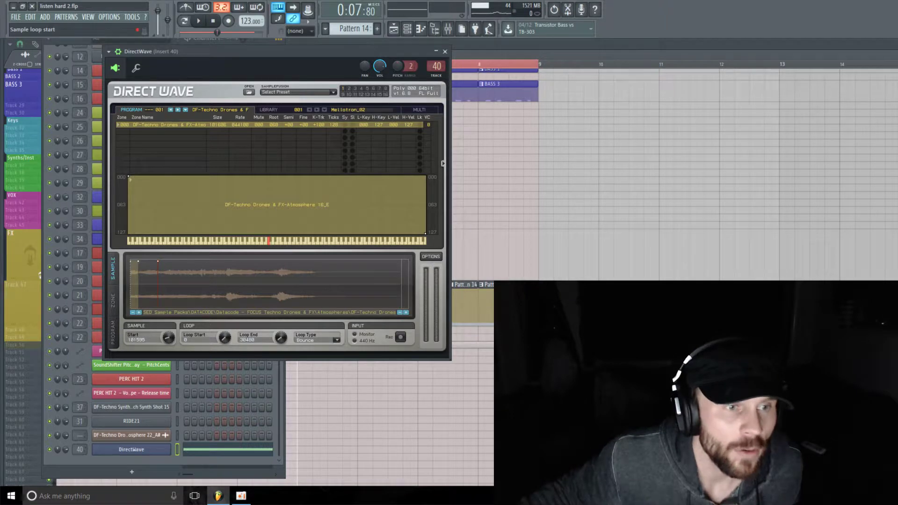
drag(138, 261, 156, 261)
drag(274, 338, 274, 319)
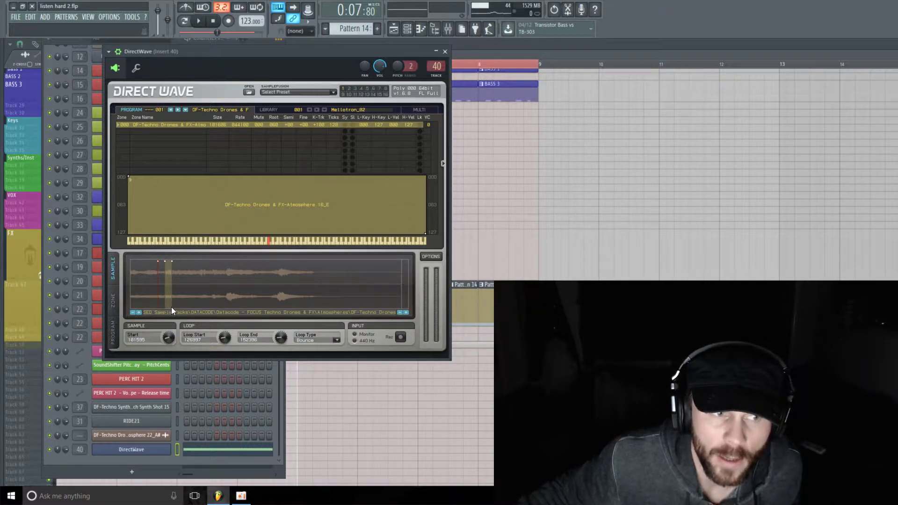
key(space)
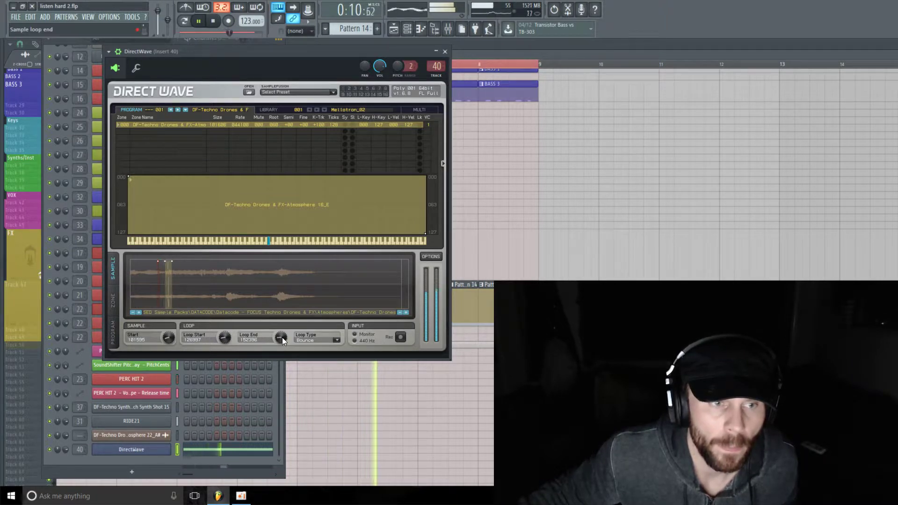
Narrow the loop region, moving loop start later and loop end to 132071, while auditioning.
mouse_move(282, 338)
mouse_down()
mouse_move(282, 348)
mouse_move(283, 338)
mouse_up()
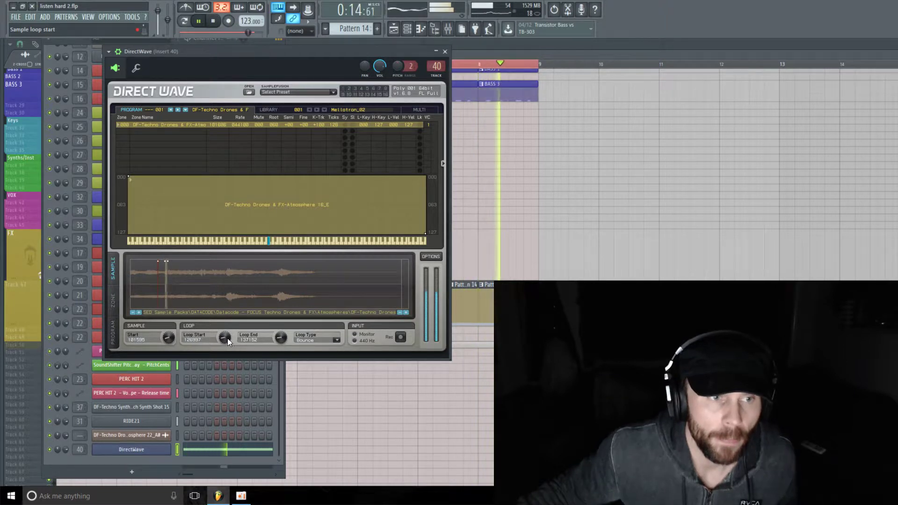
mouse_move(226, 338)
mouse_down()
mouse_move(225, 327)
mouse_move(226, 337)
mouse_up()
key(space)
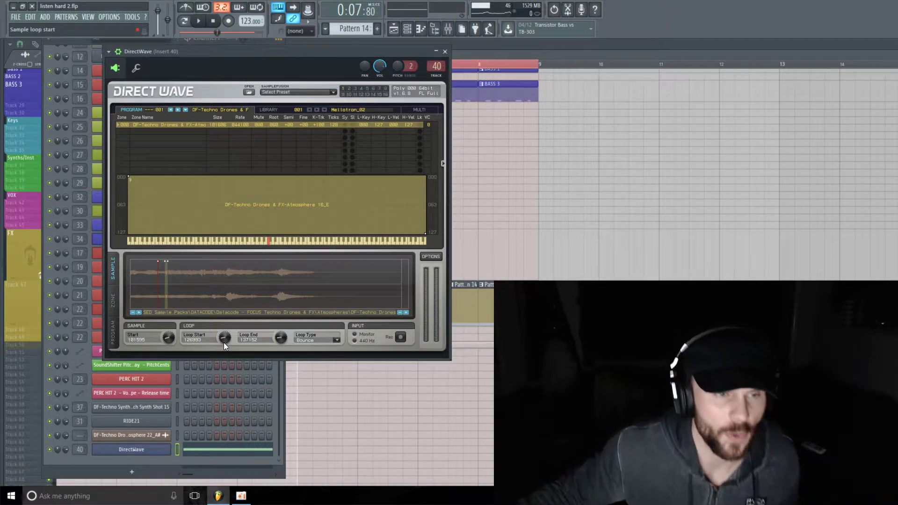
drag(224, 342, 277, 339)
key(space)
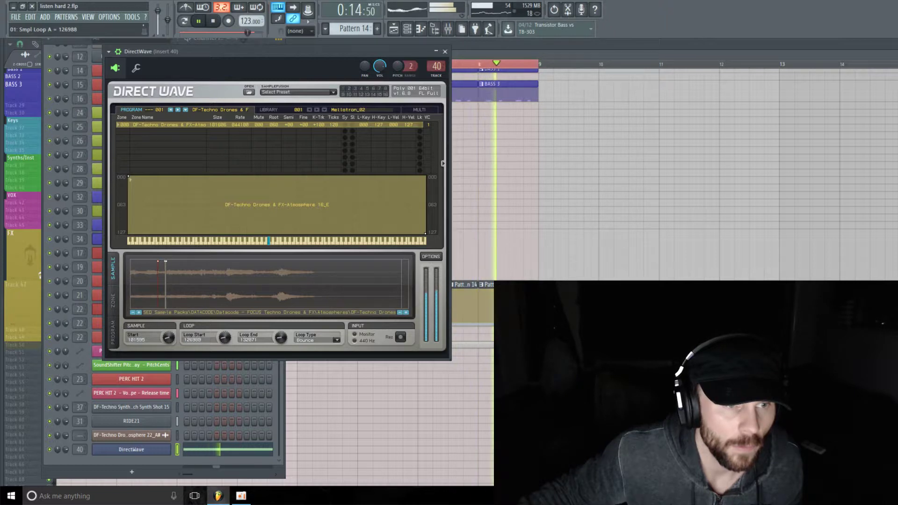
Scroll the DirectWave knobs to set sample start 116806 and loop end 152373.
scroll(228, 339, up, 1)
scroll(228, 339, down, 1)
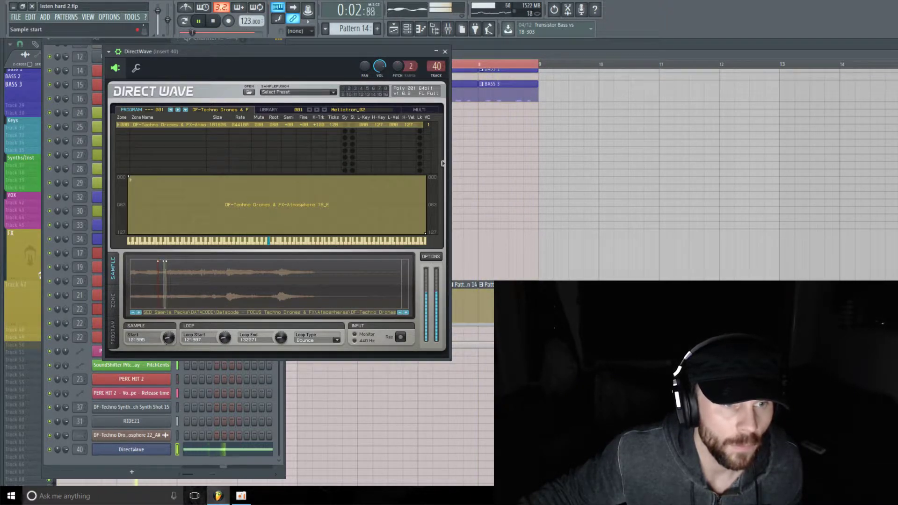
scroll(144, 341, up, 1)
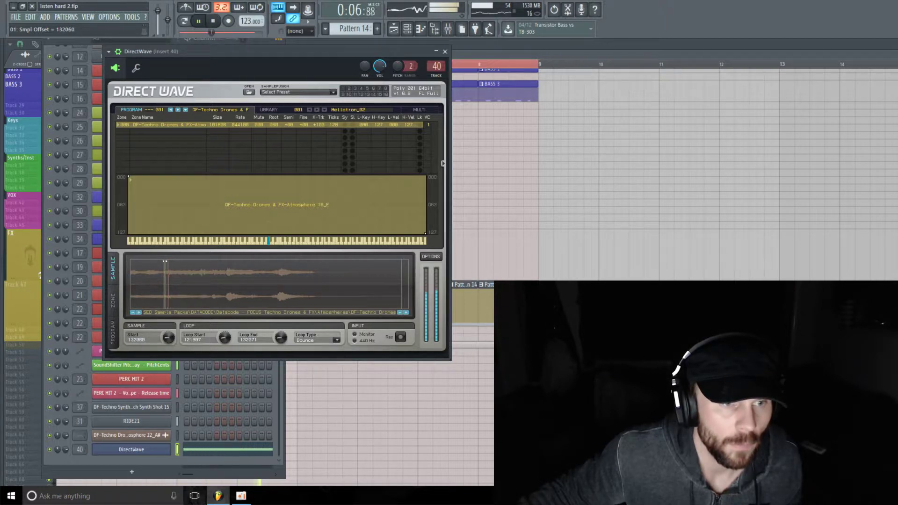
scroll(144, 340, up, 2)
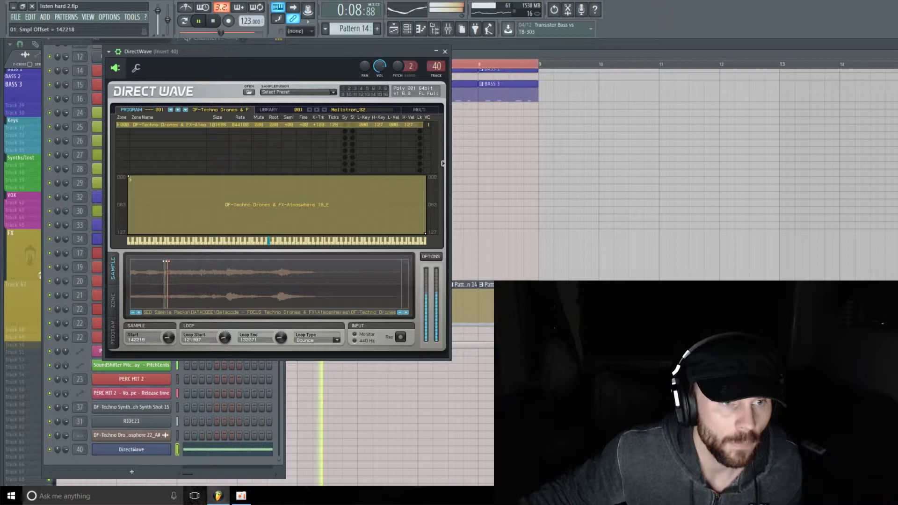
scroll(145, 340, down, 9)
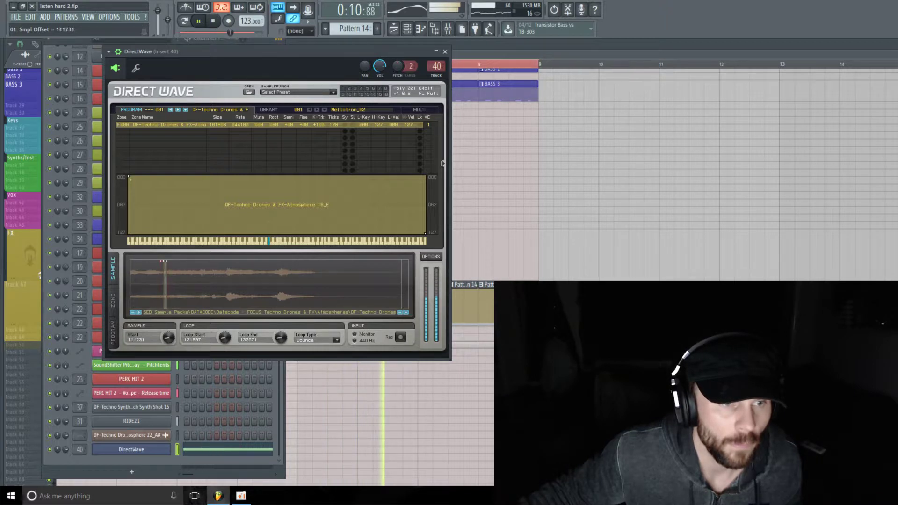
scroll(144, 339, up, 3)
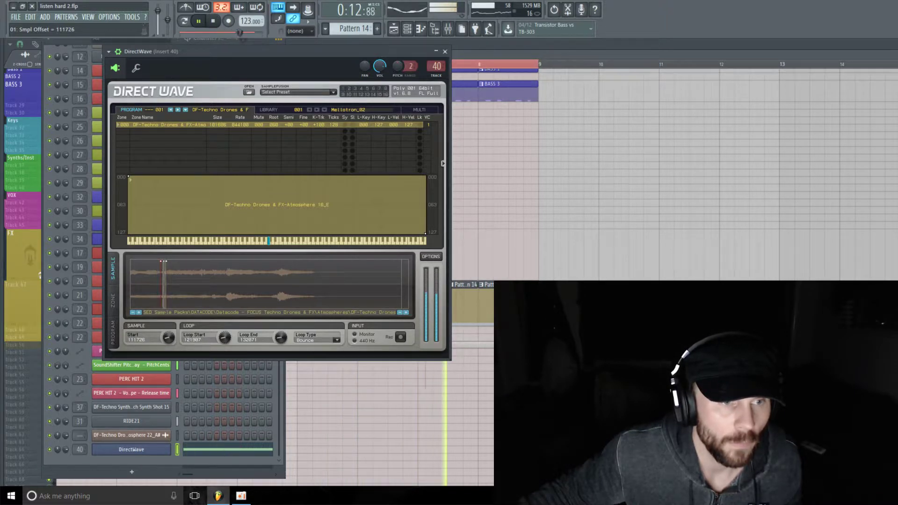
scroll(144, 339, up, 1)
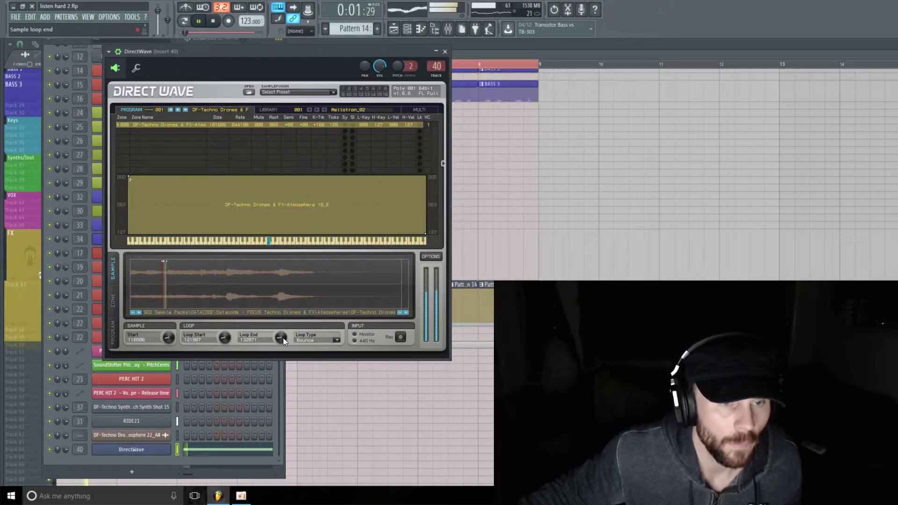
scroll(282, 338, down, 1)
scroll(283, 338, up, 2)
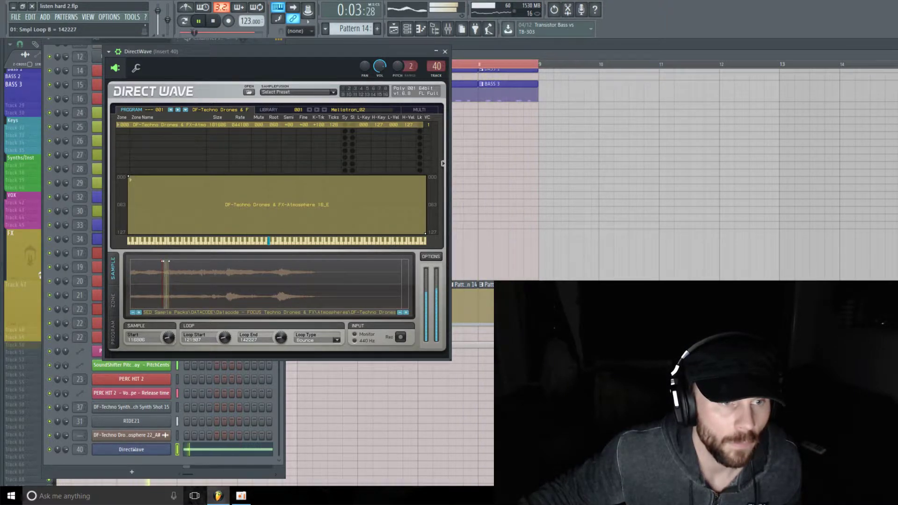
scroll(281, 338, down, 1)
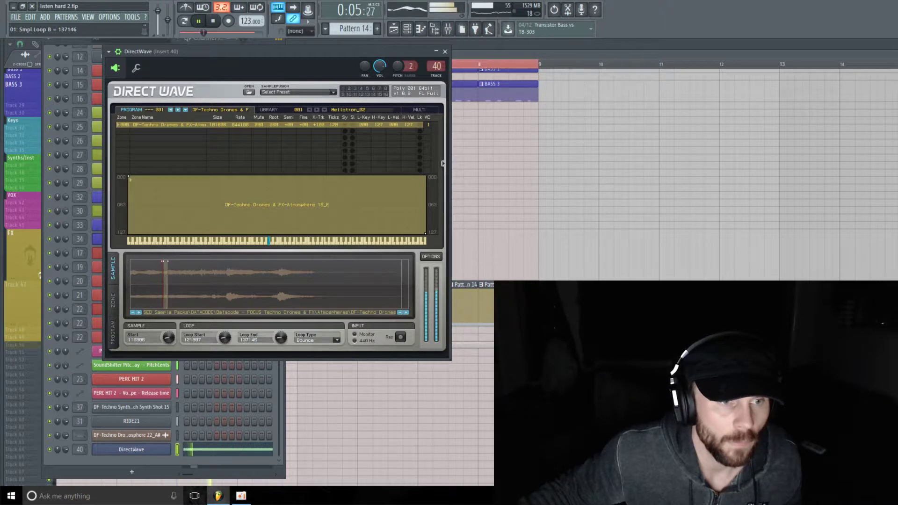
scroll(281, 338, down, 2)
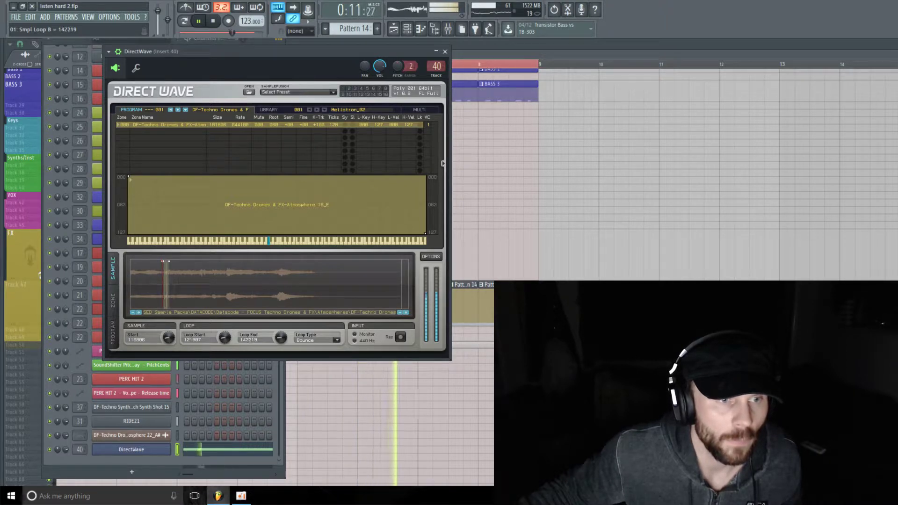
scroll(281, 338, up, 1)
scroll(281, 338, up, 2)
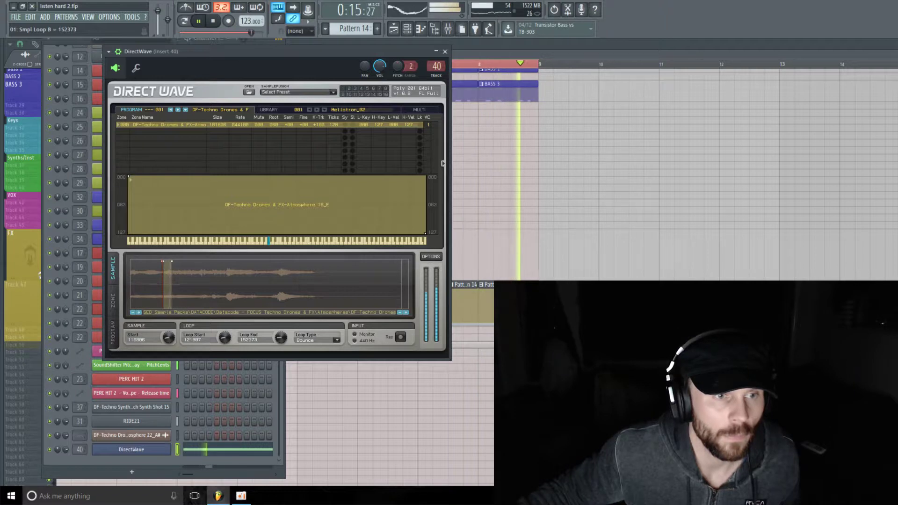
click(283, 338)
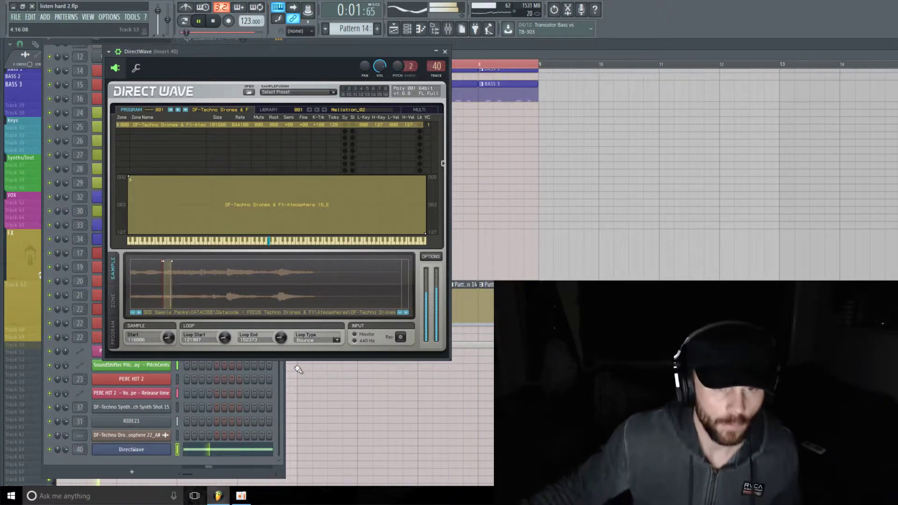
Stop playback, move the DirectWave window up-left, and briefly replay the loop.
key(space)
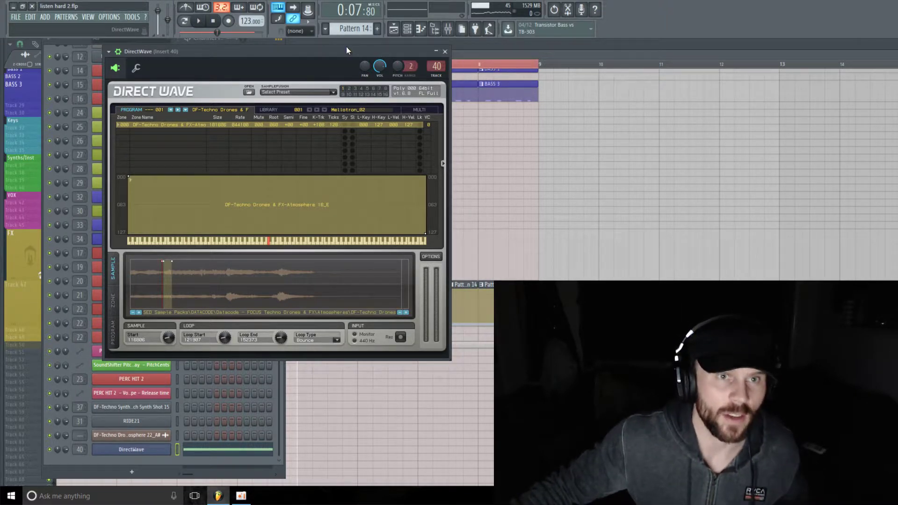
drag(334, 51, 324, 45)
key(space)
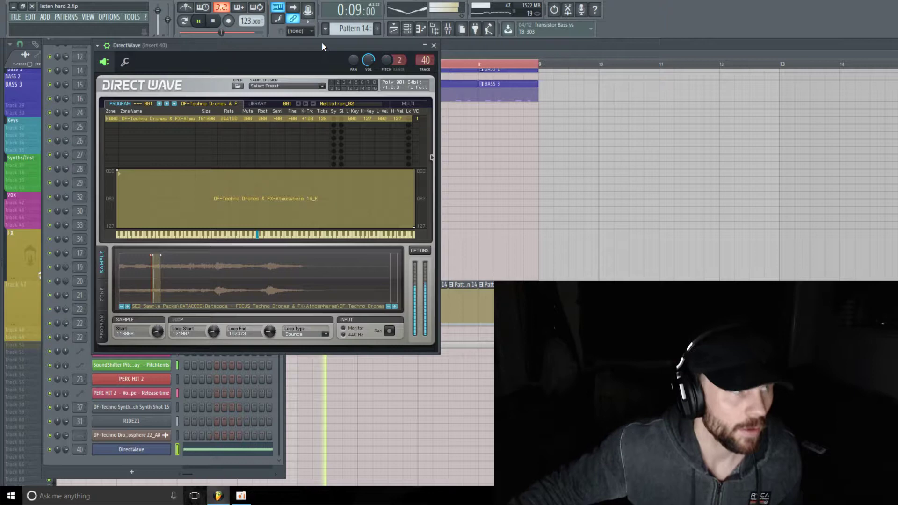
key(space)
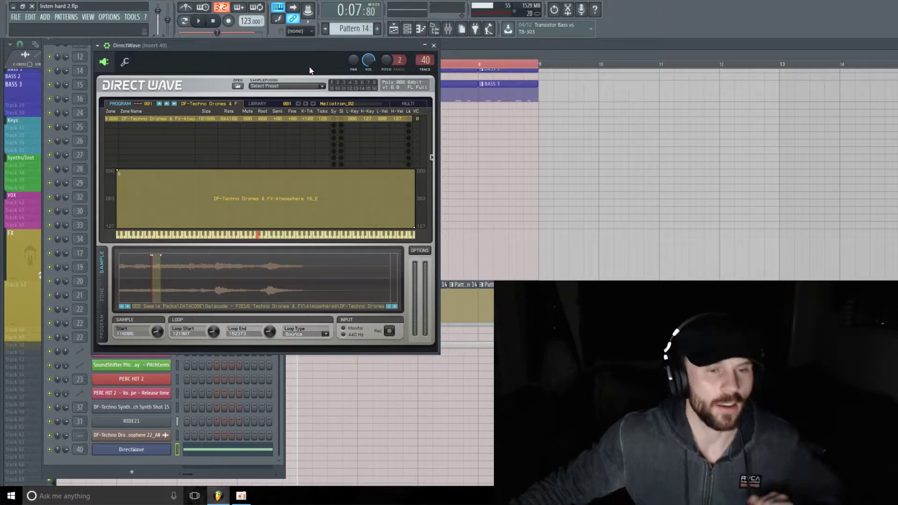
Solo mixer insert 40 to hear DirectWave alone, then return its window top-left.
click(449, 29)
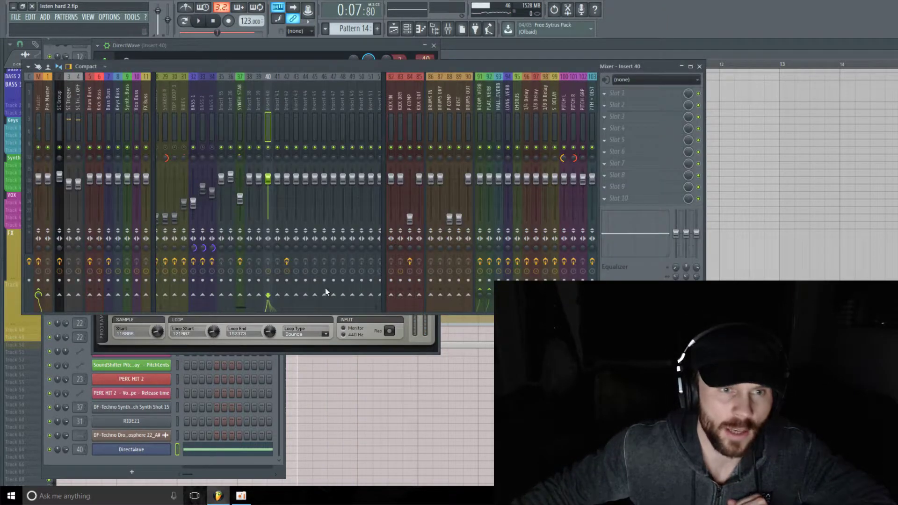
right_click(271, 149)
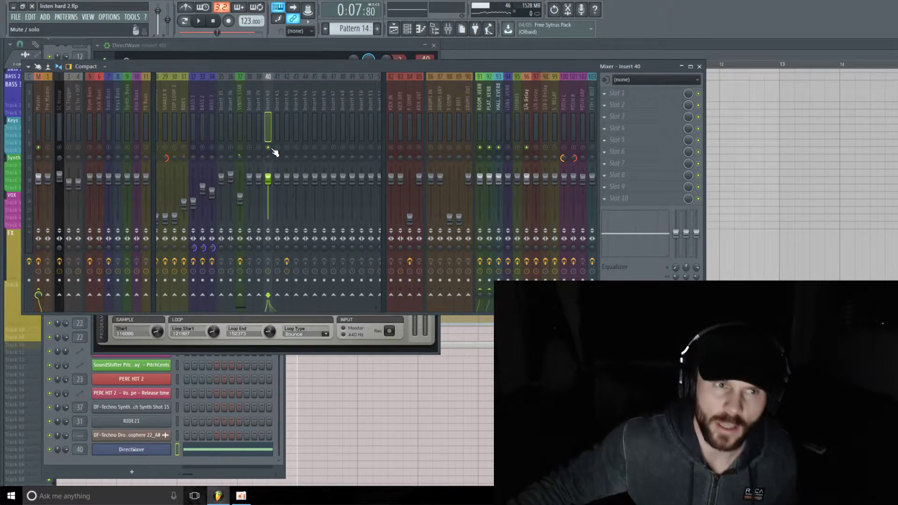
key(space)
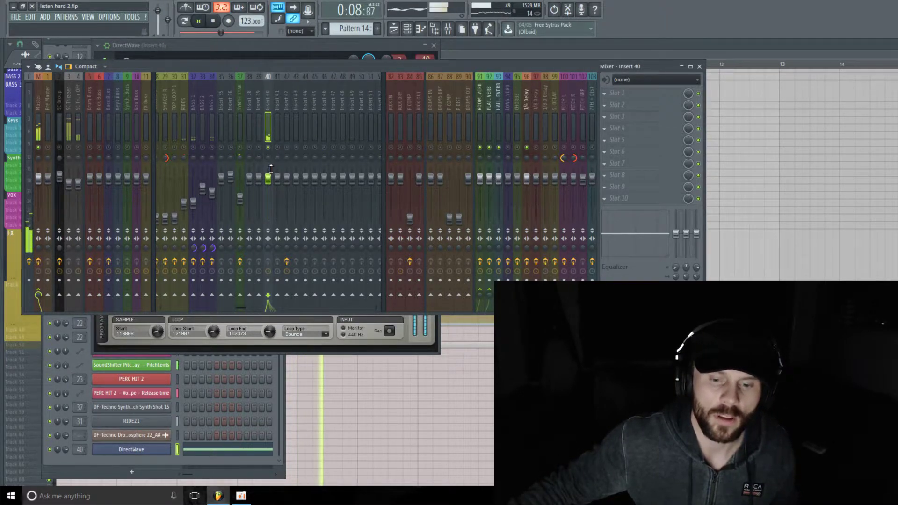
key(space)
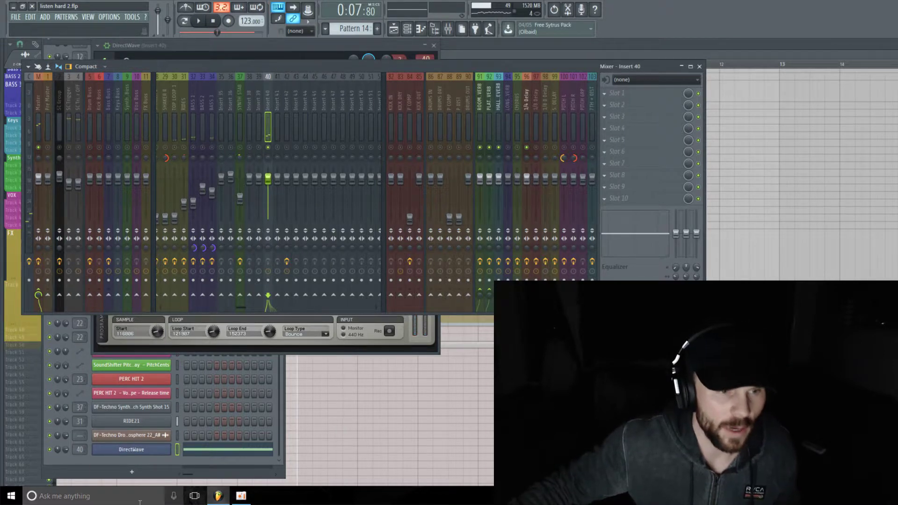
click(148, 448)
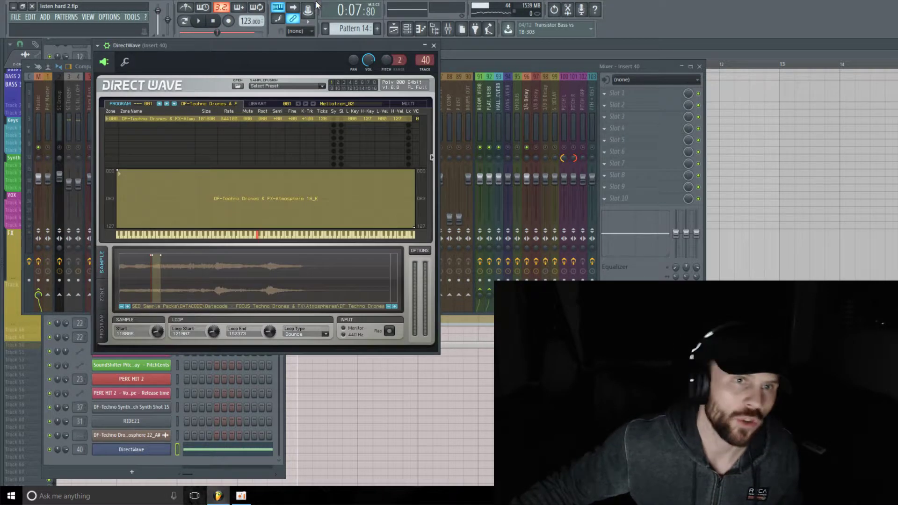
drag(316, 42, 268, 15)
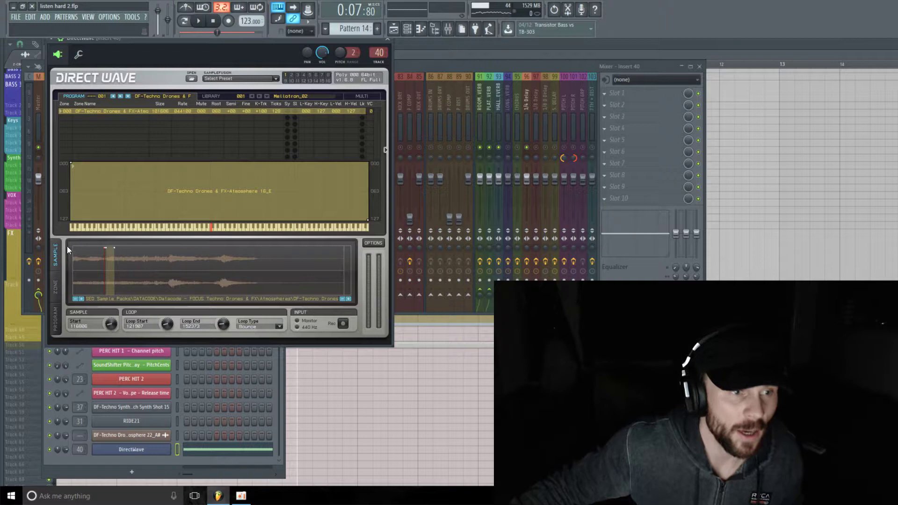
In the zone settings, set amp attack to 0.168 s and lengthen amp release to 0.014 s.
click(57, 295)
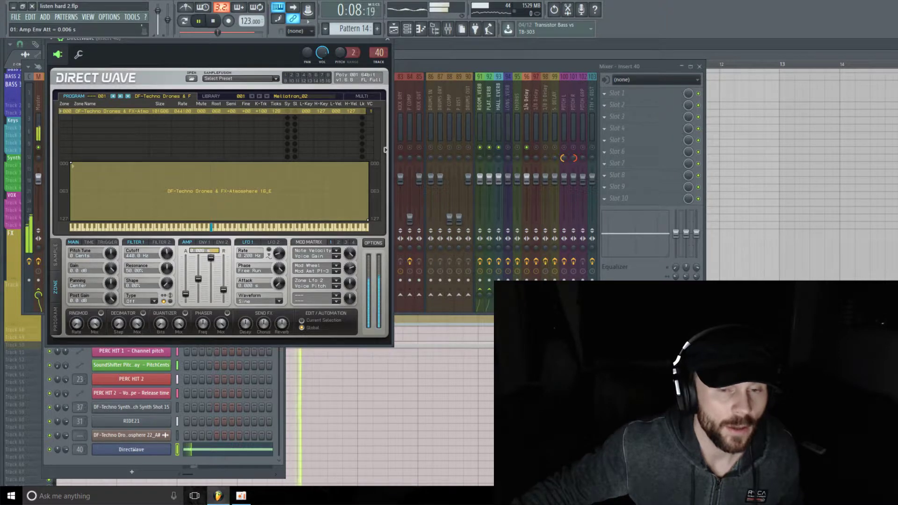
mouse_move(186, 294)
mouse_down()
mouse_move(186, 285)
mouse_move(186, 297)
mouse_up()
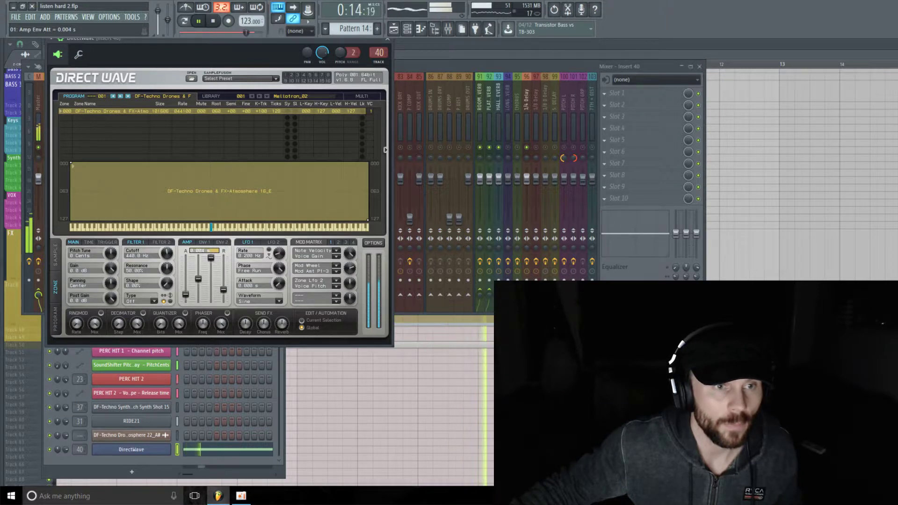
drag(221, 291, 223, 272)
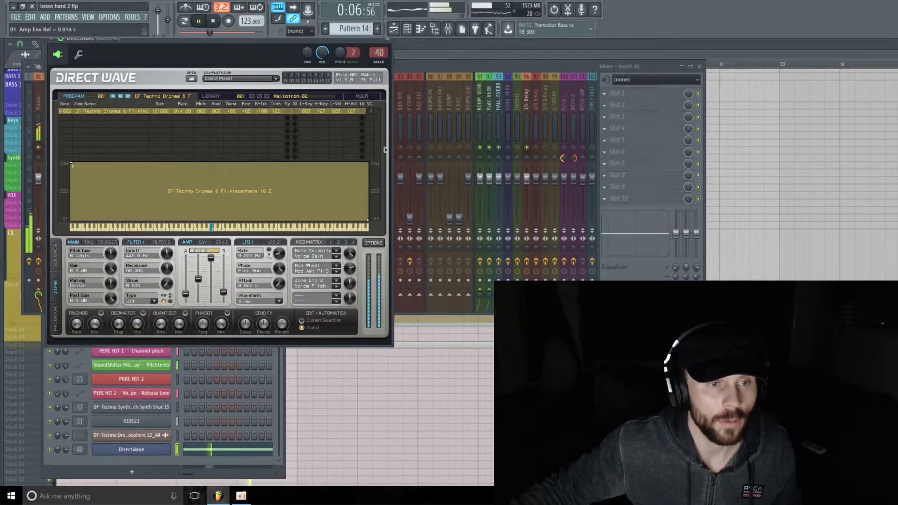
drag(224, 292, 224, 291)
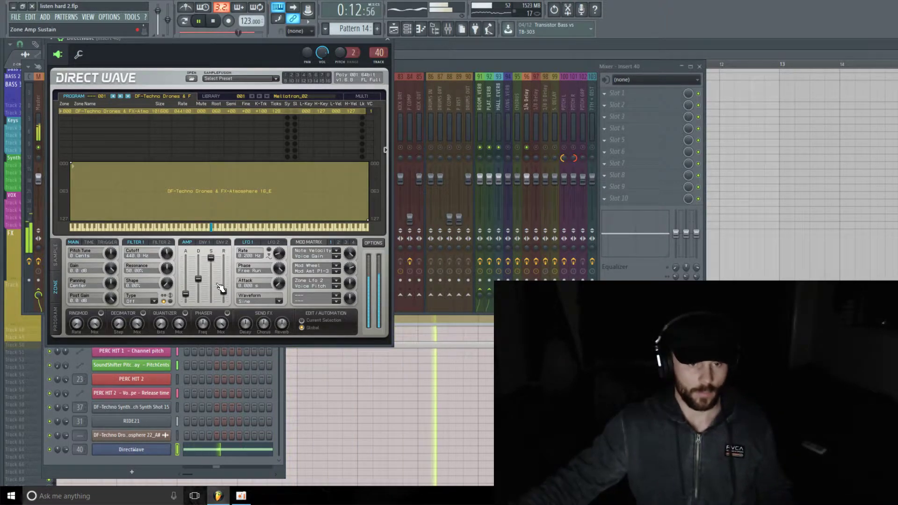
Show the SAMPLE panel's waveform and loop settings and replay the atmosphere.
key(space)
key(space)
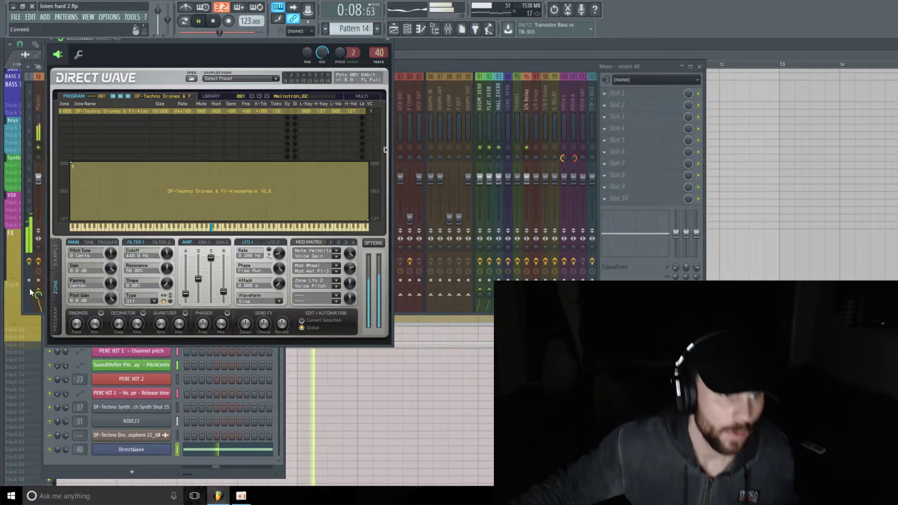
click(59, 262)
key(space)
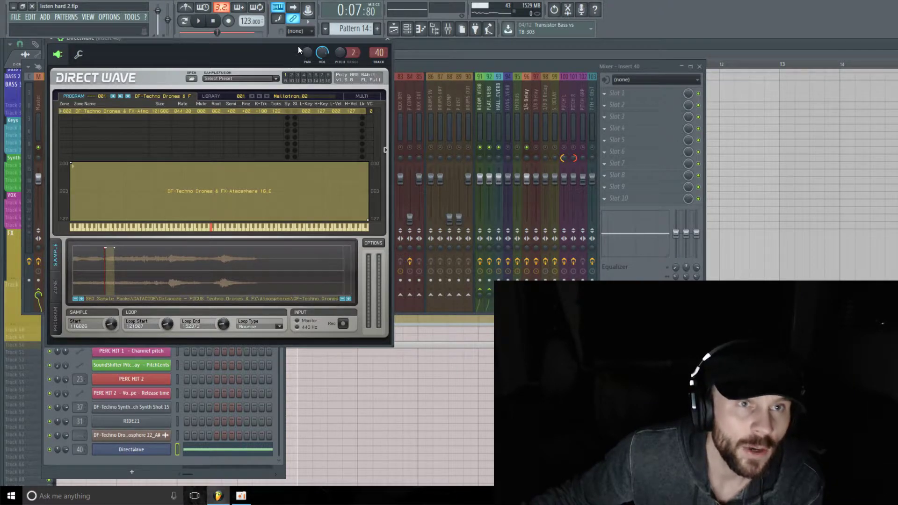
Center the DirectWave window and start playback to audition the loop.
drag(305, 40, 397, 140)
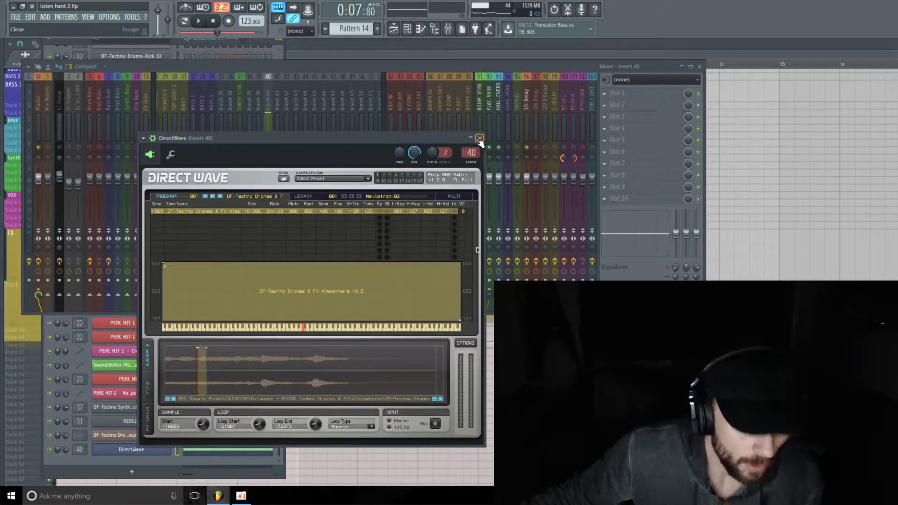
key(space)
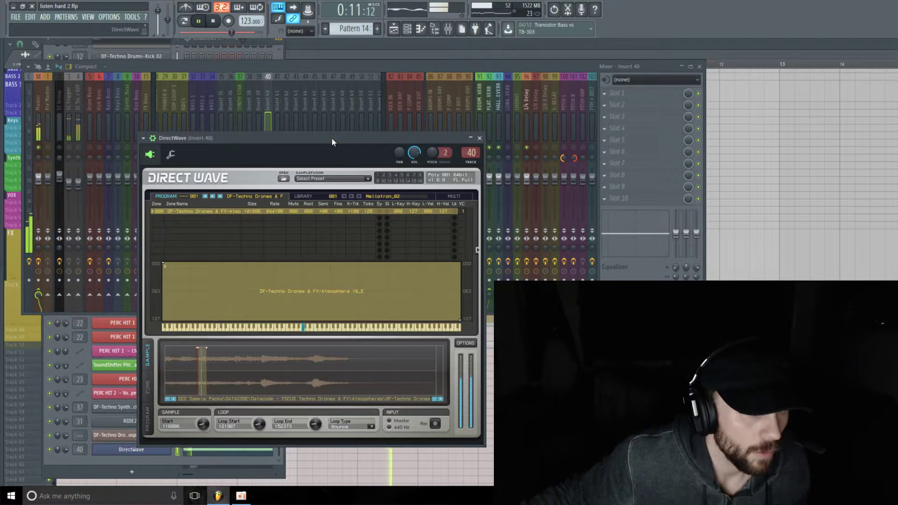
key(space)
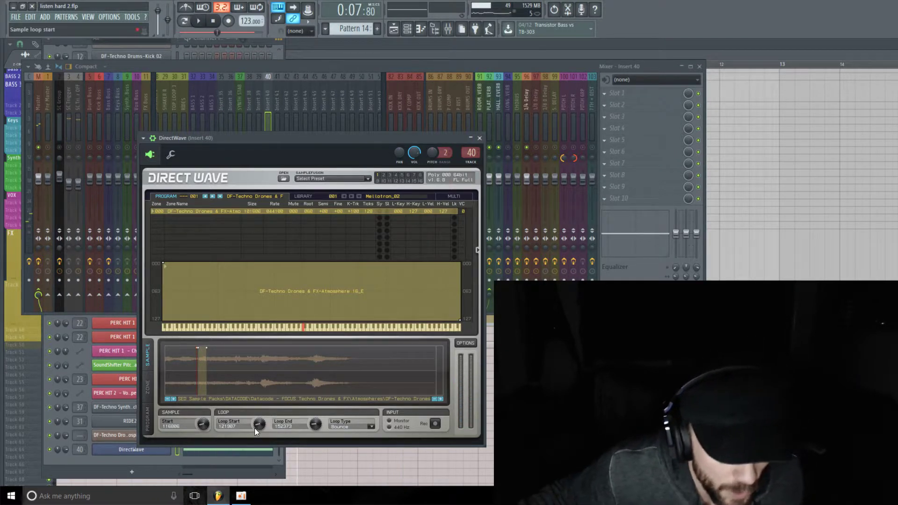
key(space)
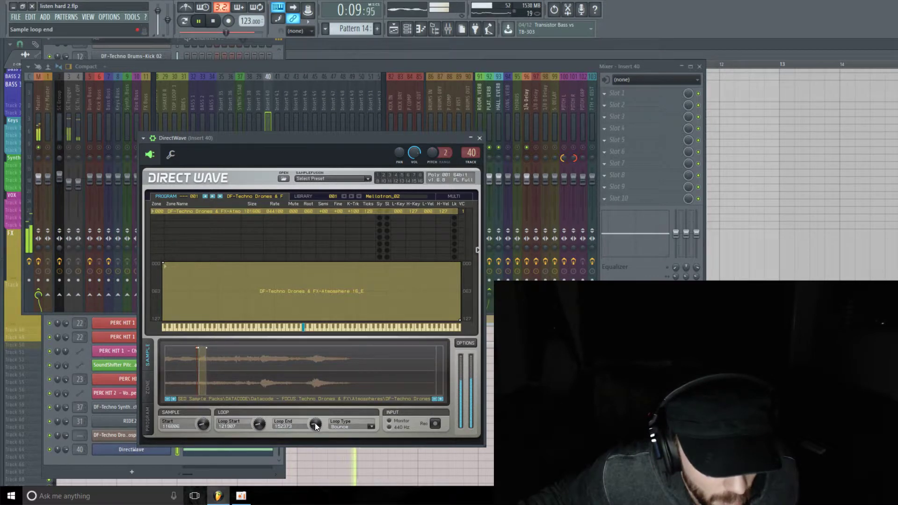
Adjust loop start and extend loop end to 157446, then stop and move the window aside.
mouse_move(315, 423)
mouse_down()
mouse_move(315, 433)
mouse_move(315, 424)
mouse_up()
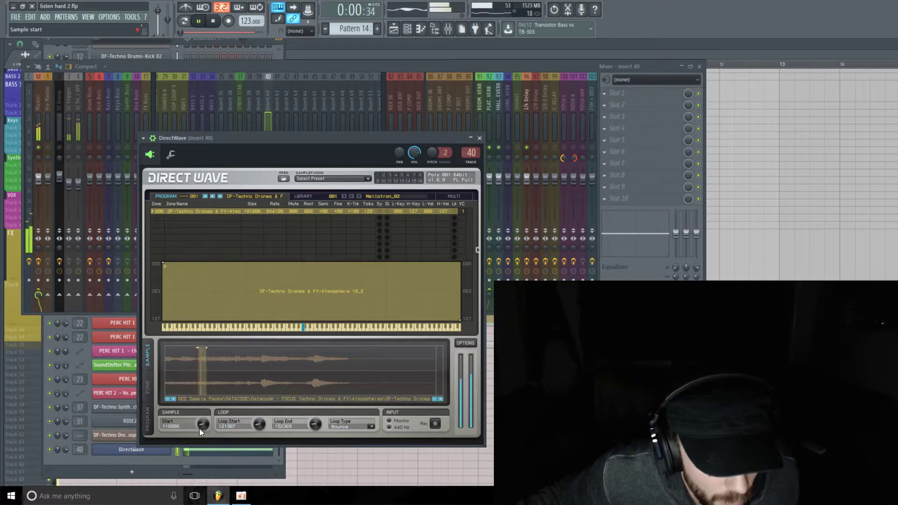
drag(251, 422, 252, 417)
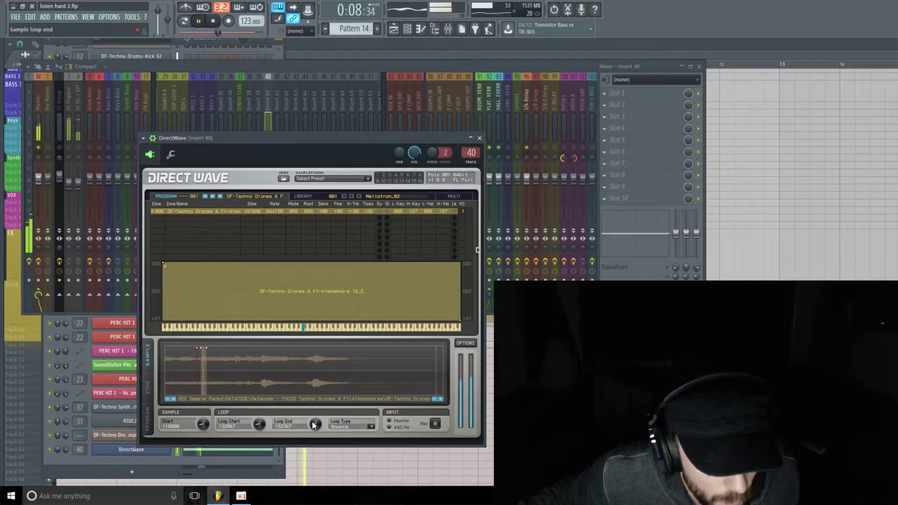
drag(259, 424, 259, 429)
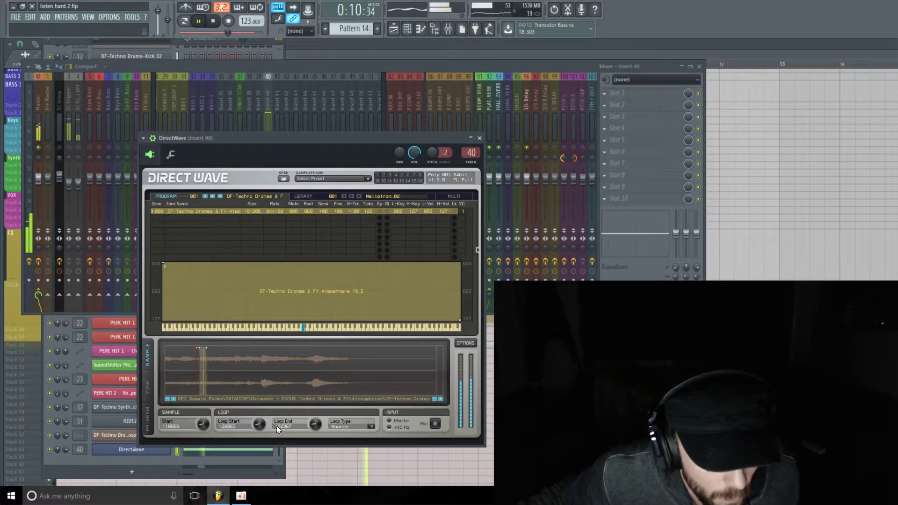
scroll(299, 423, down, 1)
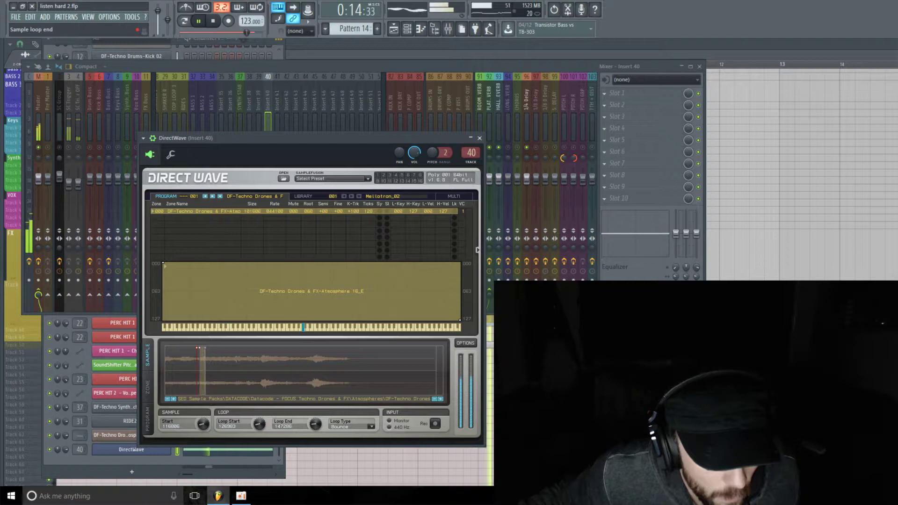
click(315, 425)
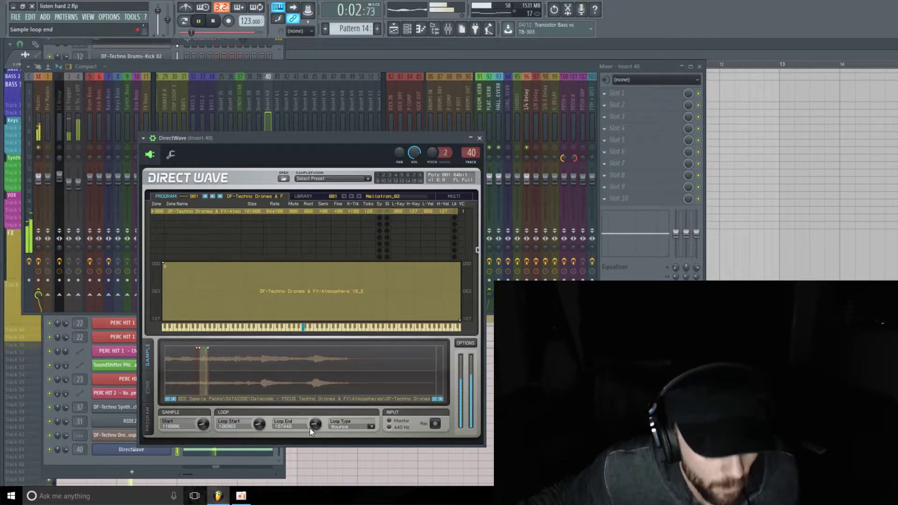
key(space)
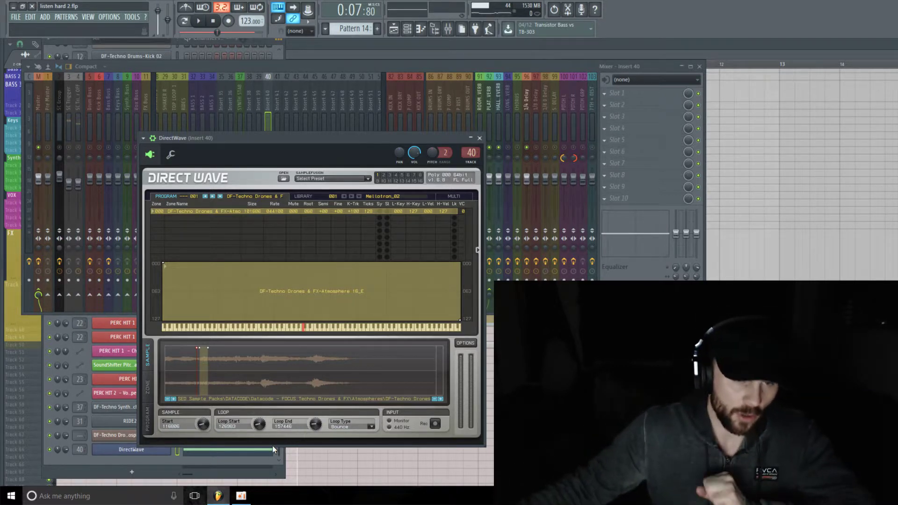
drag(376, 136, 273, 22)
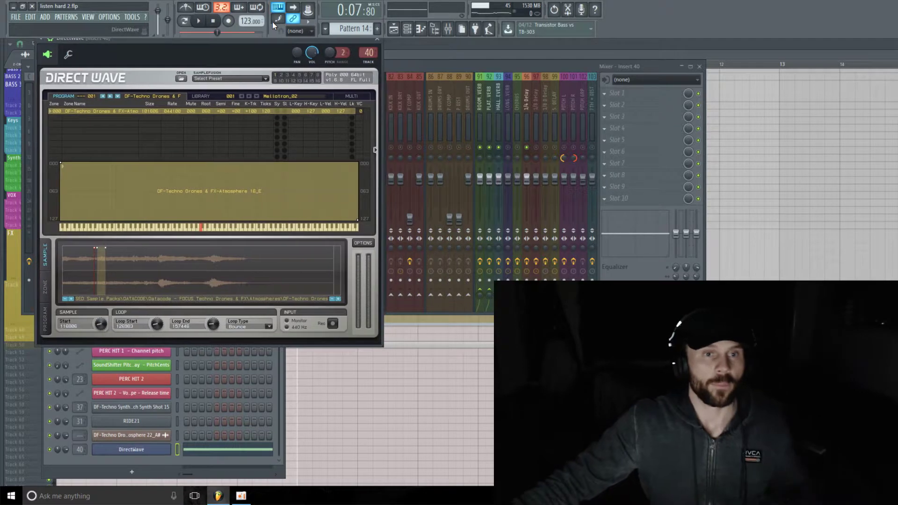
Open the full mixer on insert 40 and play the atmosphere loop.
click(487, 57)
click(448, 28)
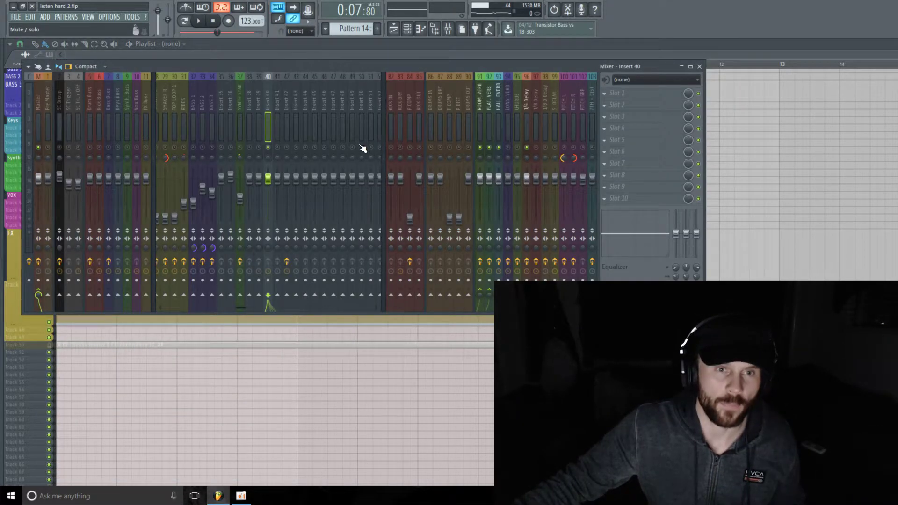
key(space)
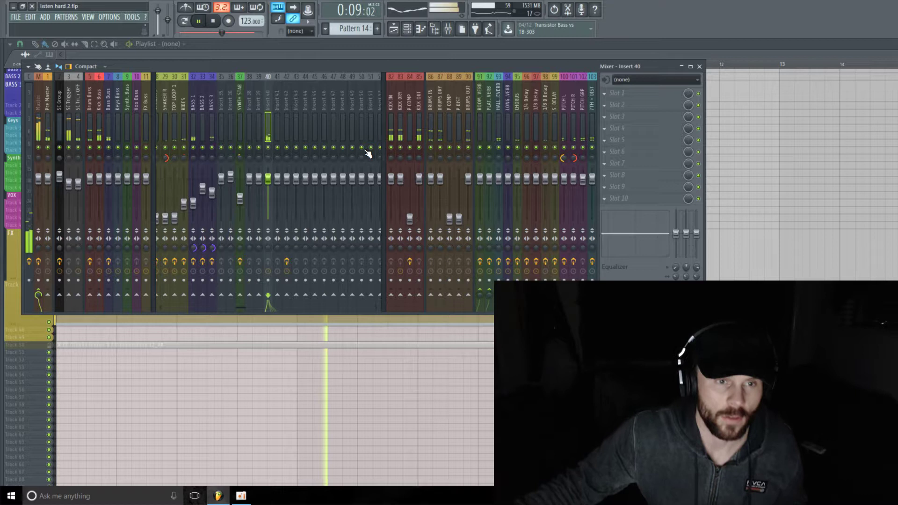
key(space)
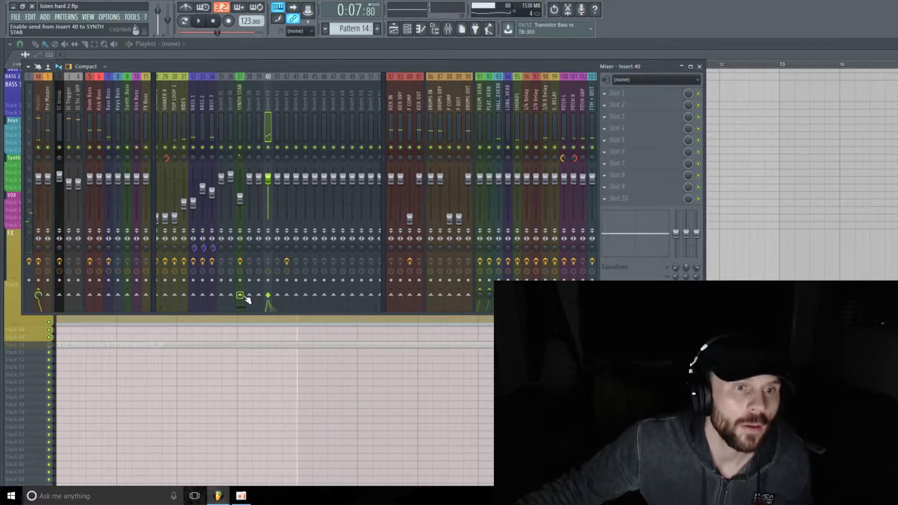
drag(243, 308, 204, 308)
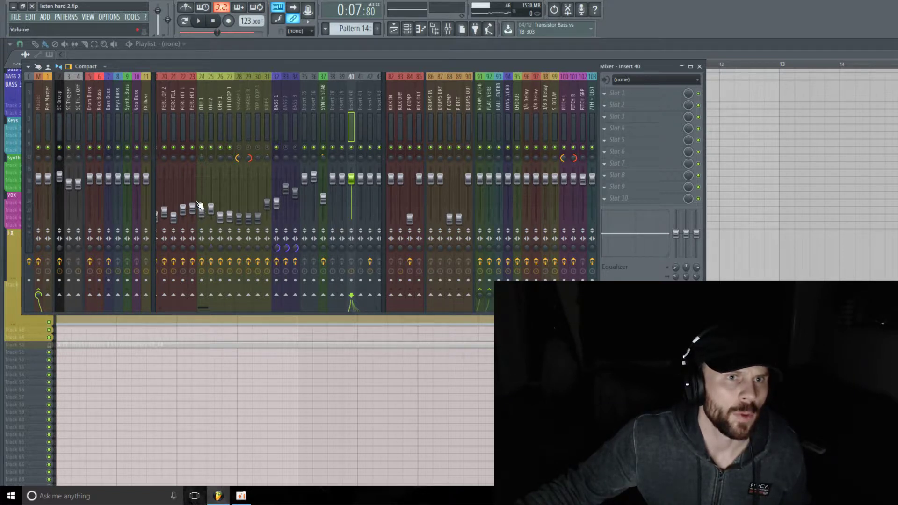
key(space)
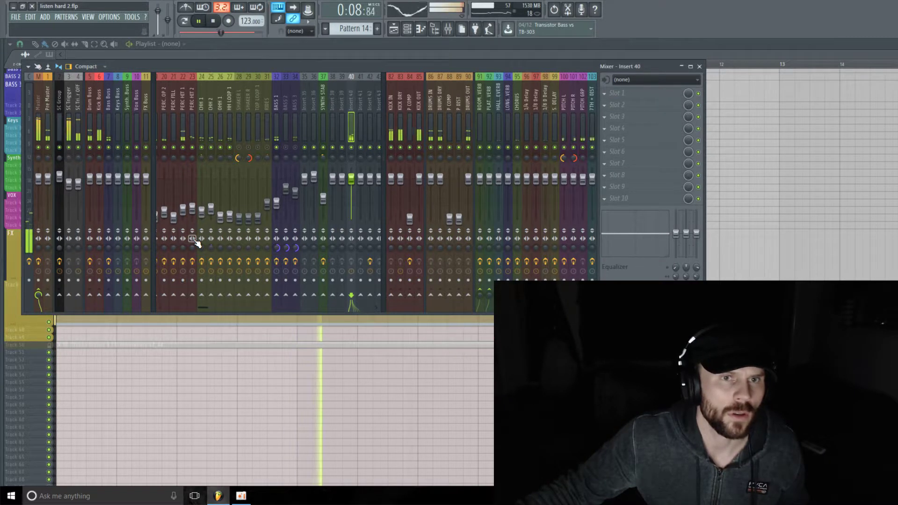
Mute the PERC HIT 1 and PERC HIT 2 inserts and balance insert 40's volume fader.
click(192, 147)
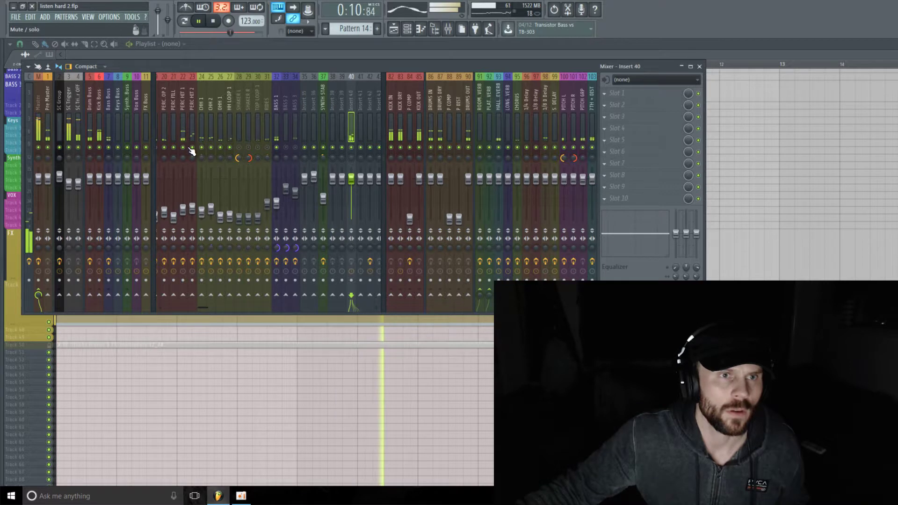
click(184, 147)
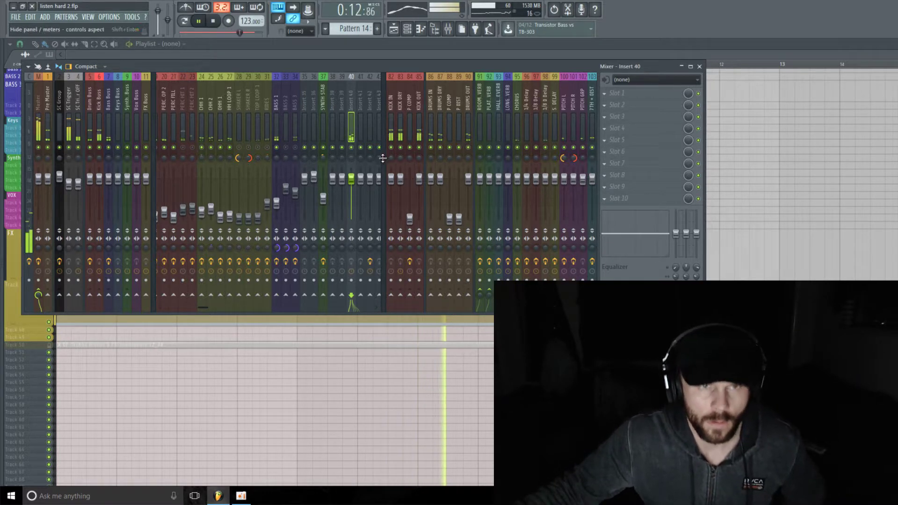
drag(352, 182, 351, 171)
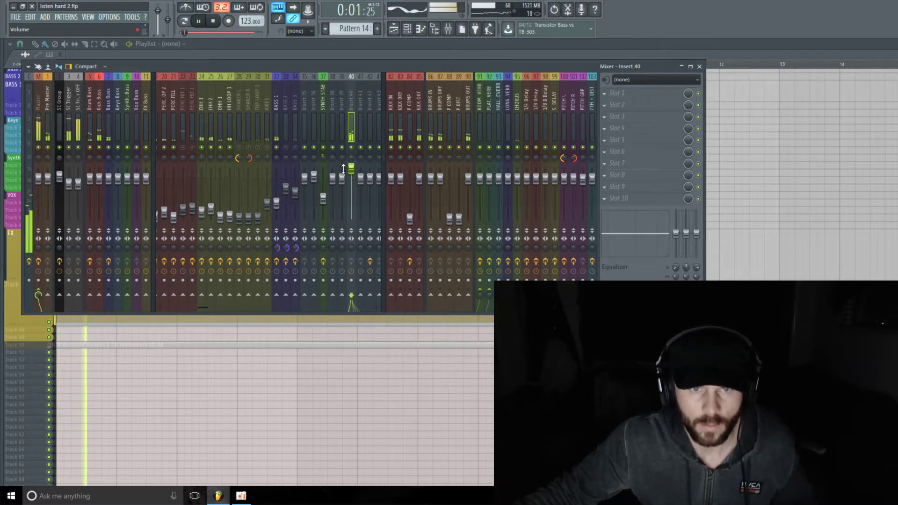
drag(357, 169, 351, 196)
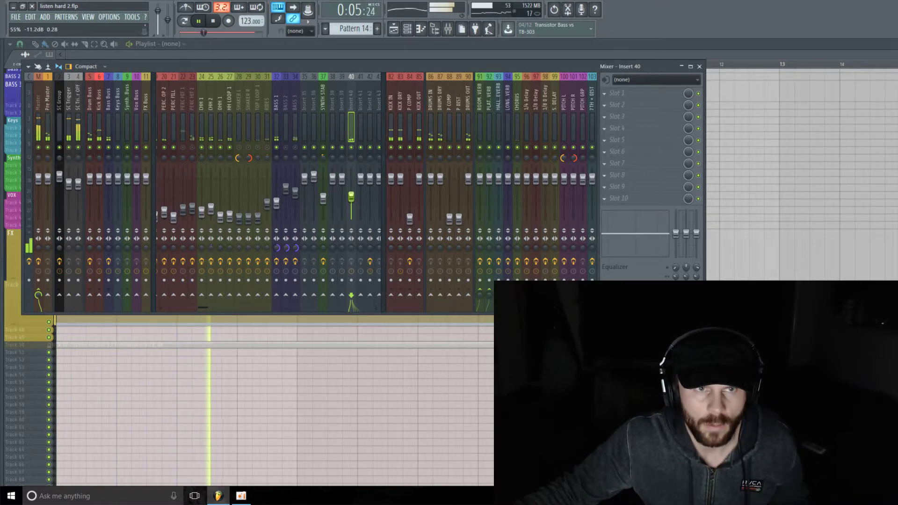
key(space)
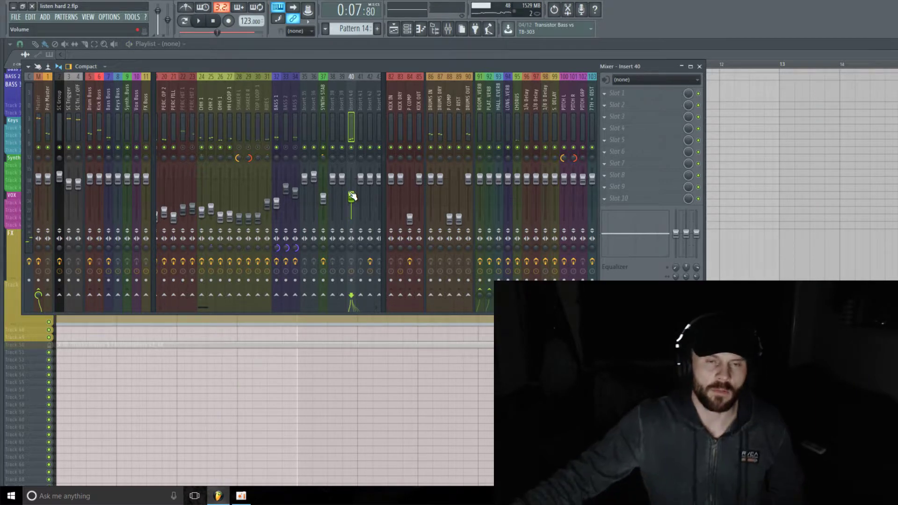
Bring the mixer back in front of the channel rack and audition the loop again.
click(420, 28)
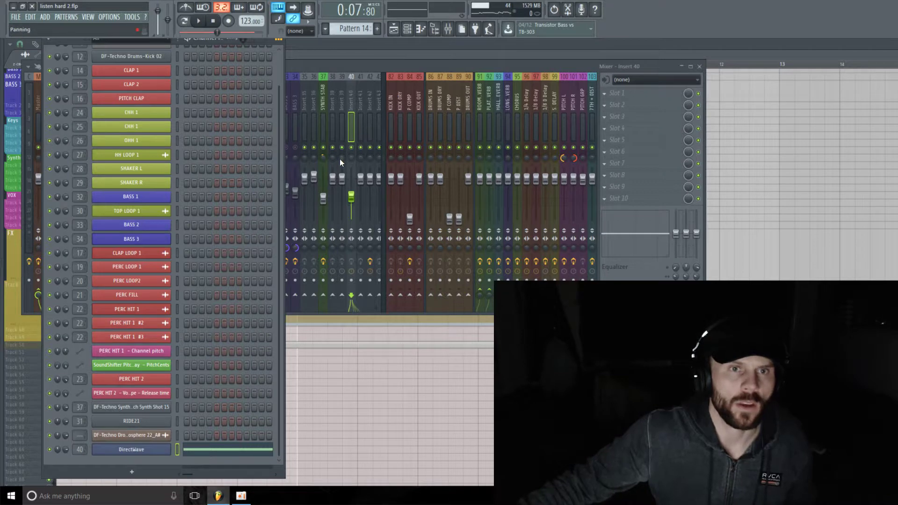
click(358, 151)
key(space)
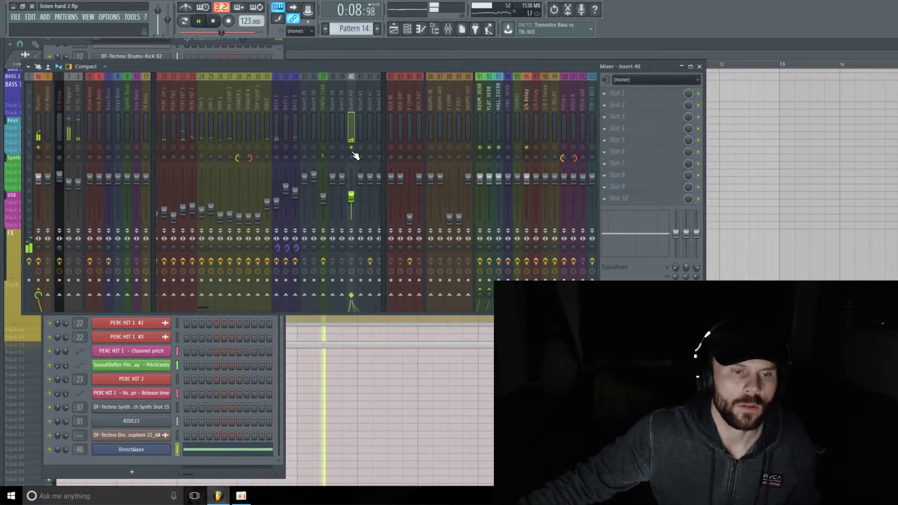
key(space)
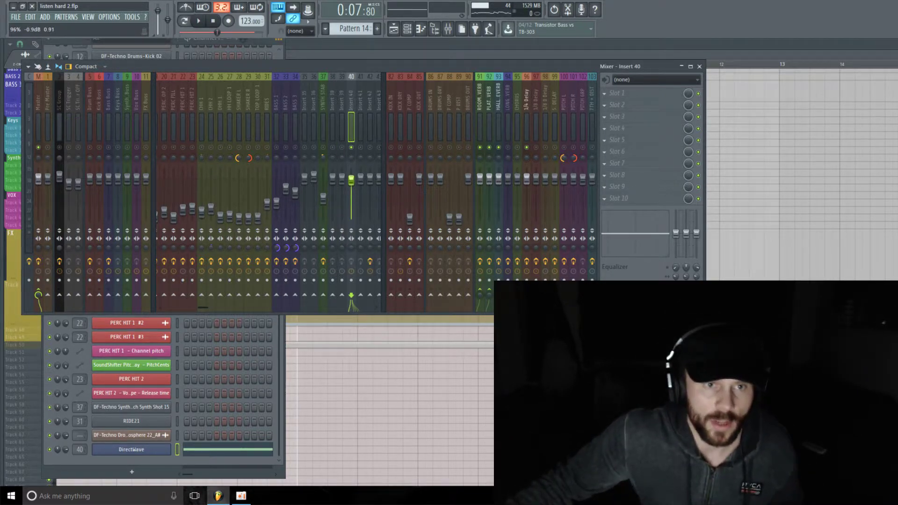
Load Fruity parametric EQ 2 into insert 40's first effect slot.
key(space)
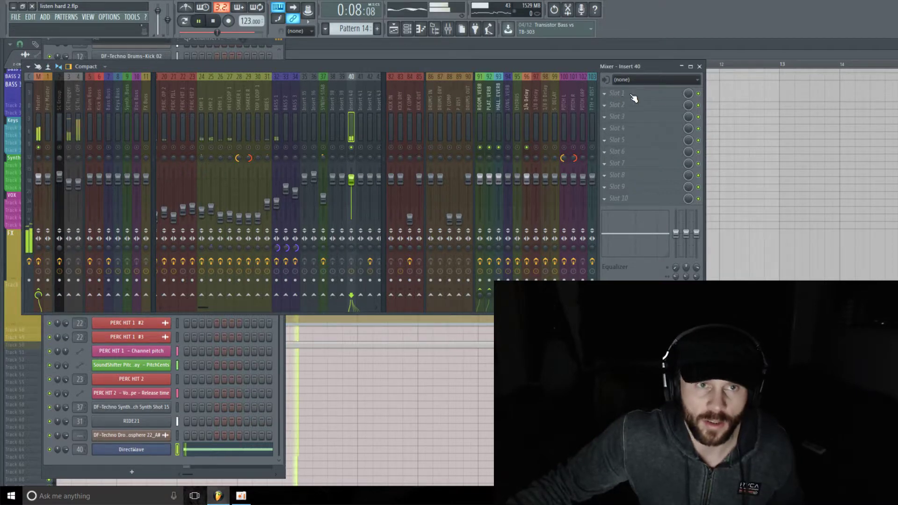
click(619, 96)
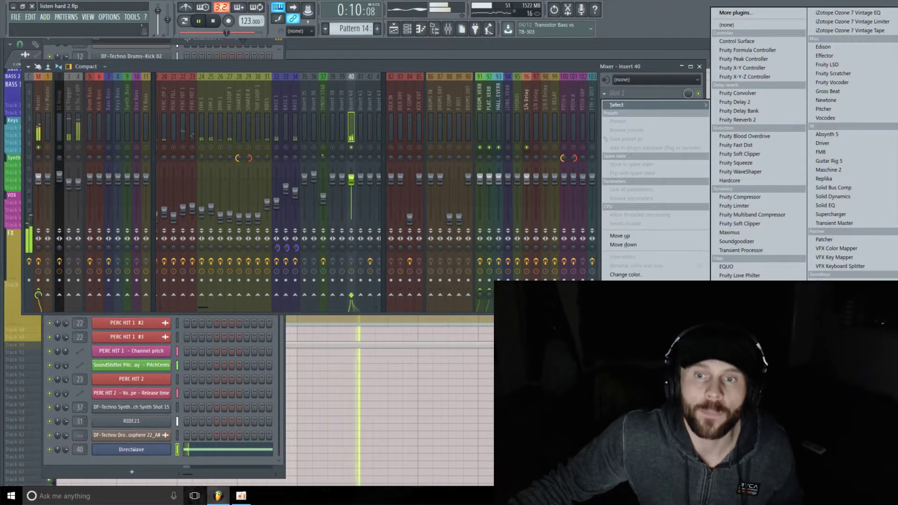
click(220, 23)
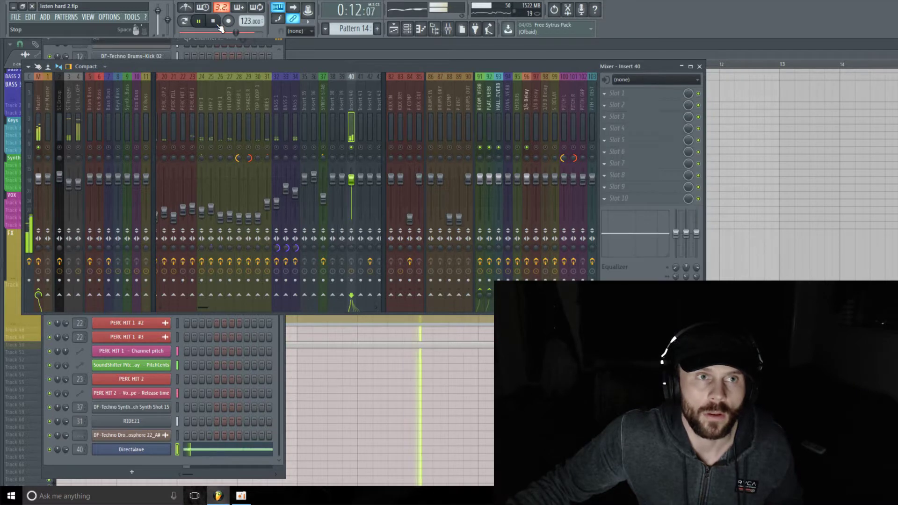
click(214, 22)
click(618, 97)
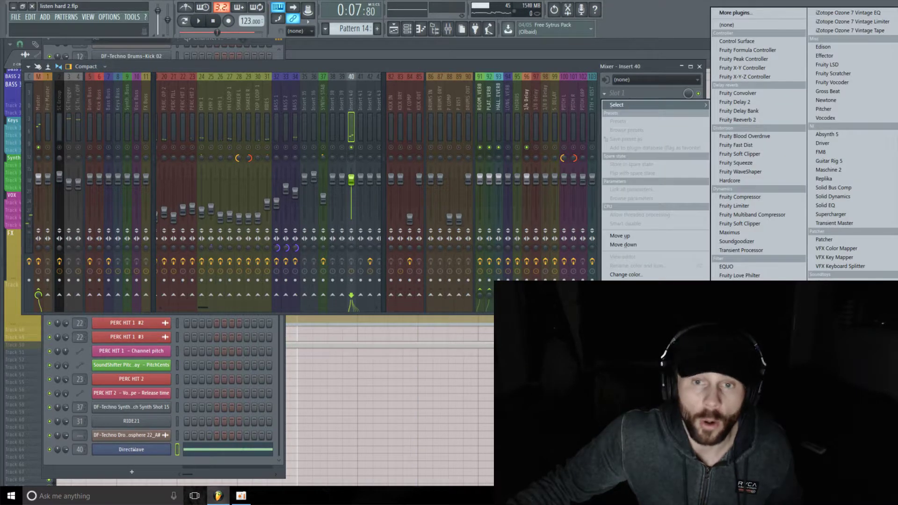
click(757, 276)
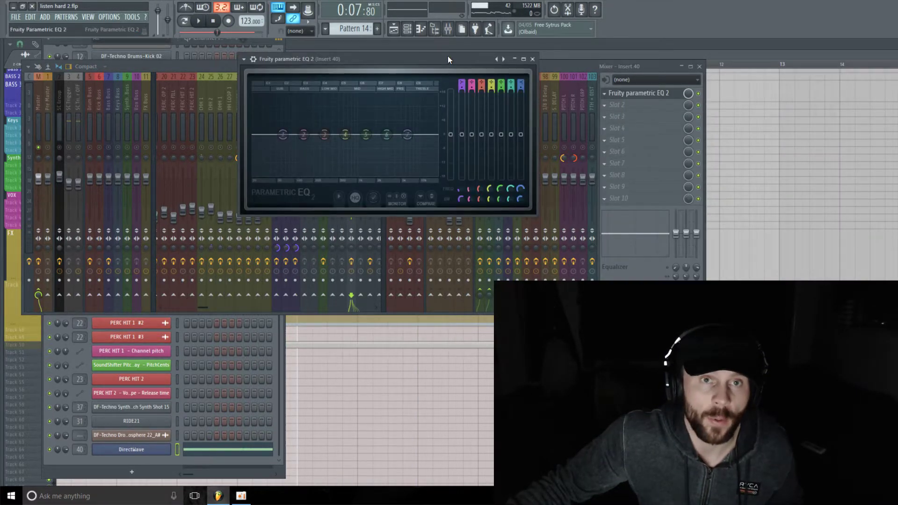
drag(448, 59, 367, 66)
Make EQ band 1 a high pass filter with cutoff around 114 Hz.
right_click(205, 142)
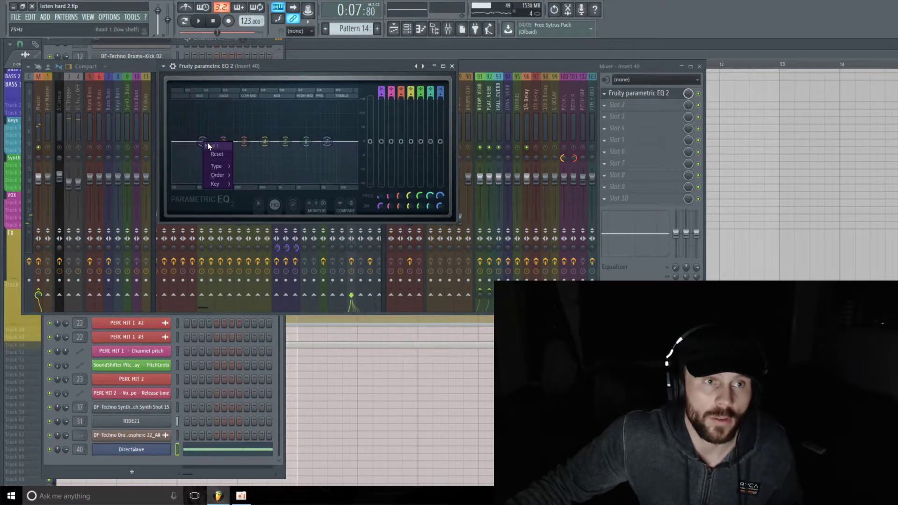
mouse_move(223, 165)
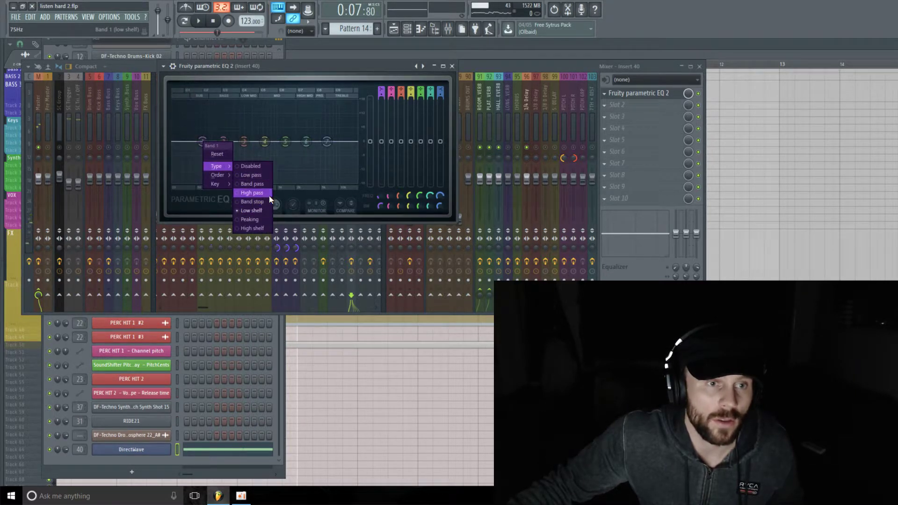
click(251, 192)
key(space)
drag(202, 141, 224, 142)
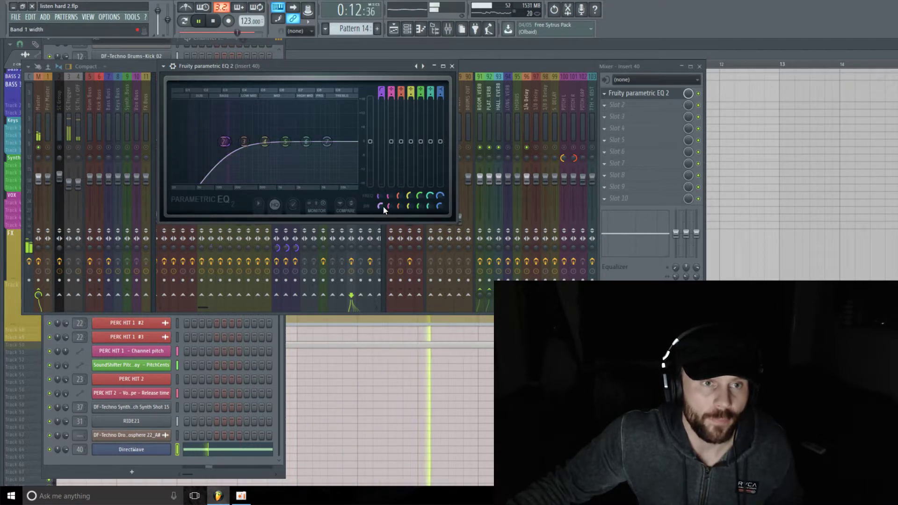
click(497, 241)
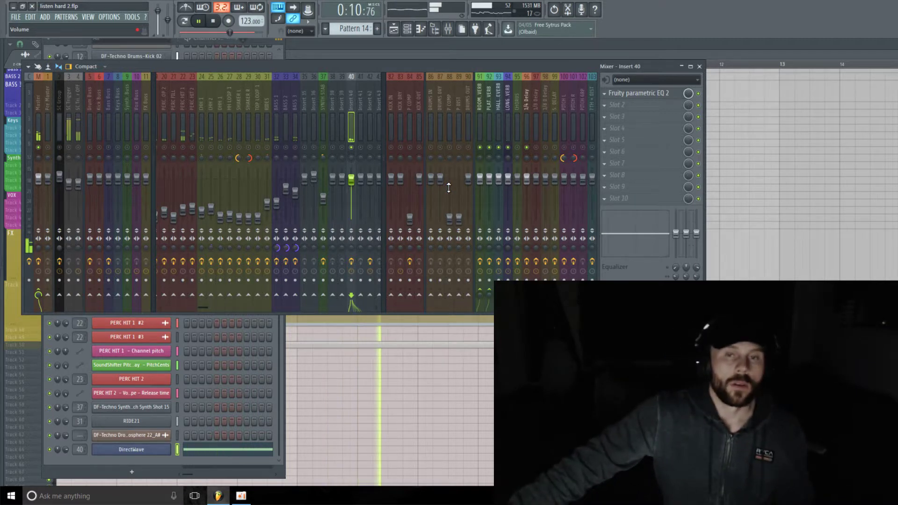
Check the LONG VERB and ROOM REVERB effects, then reopen insert 40's EQ and audition.
click(509, 105)
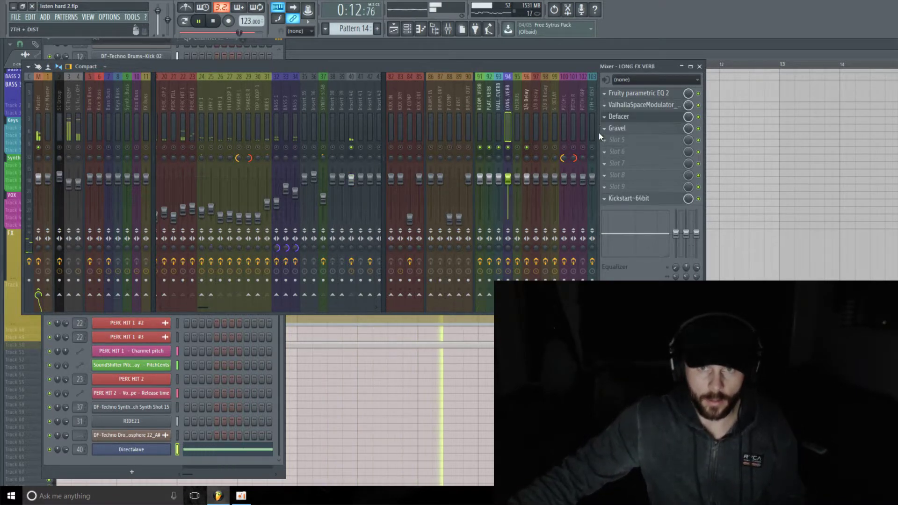
click(482, 103)
click(355, 108)
key(space)
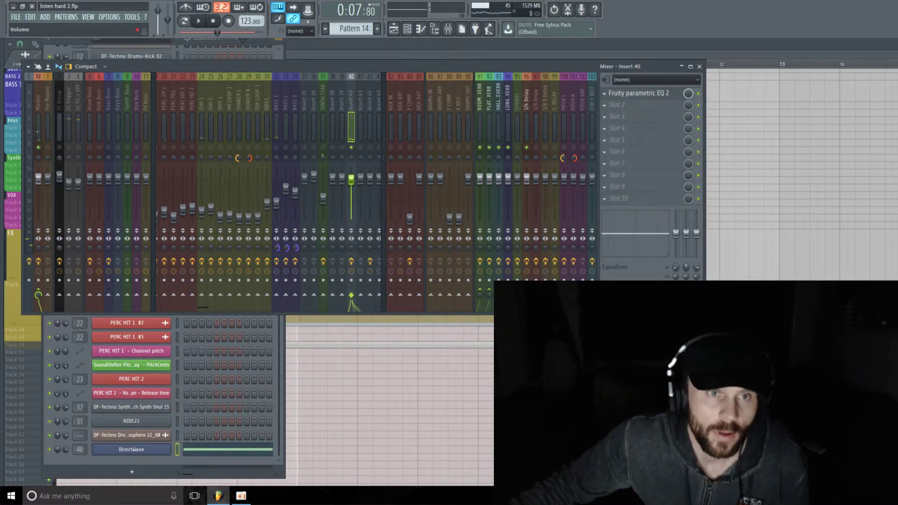
click(647, 94)
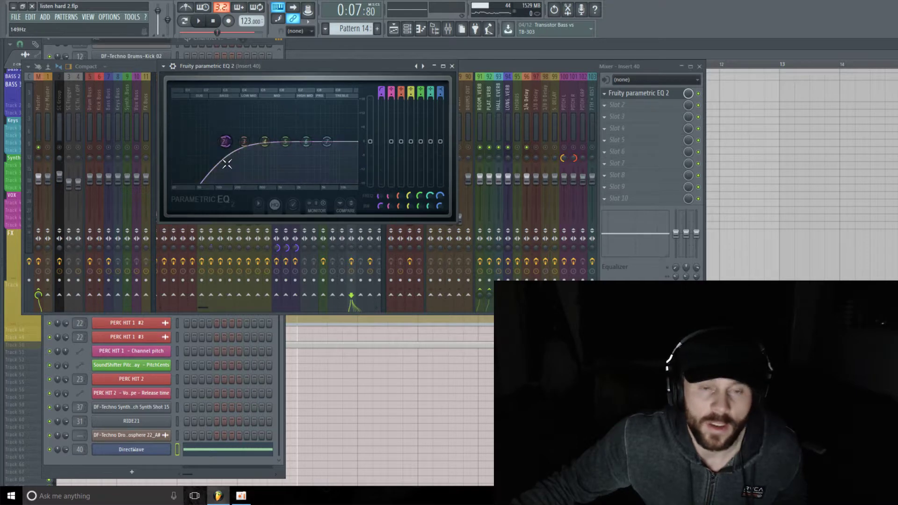
key(space)
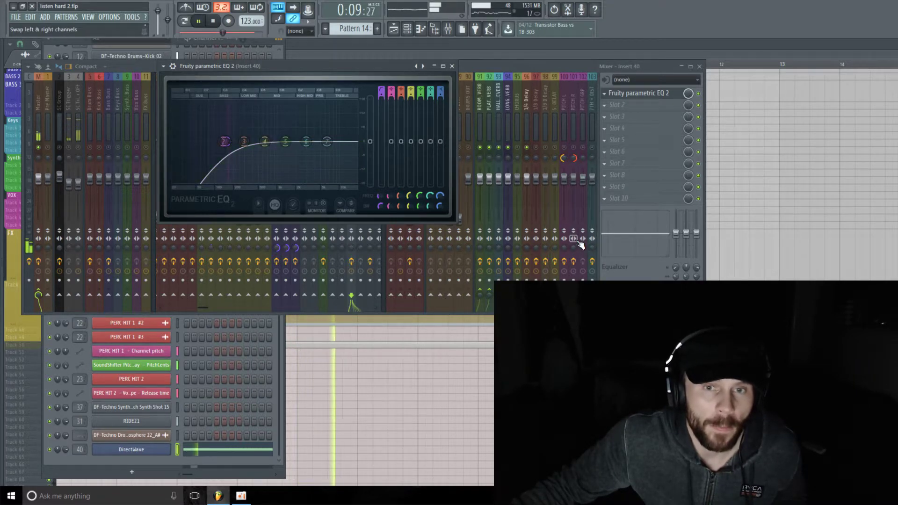
key(space)
Load Kickstart-64bit into insert 40's last effect slot with a 1/4 curve at 100% mix.
click(621, 199)
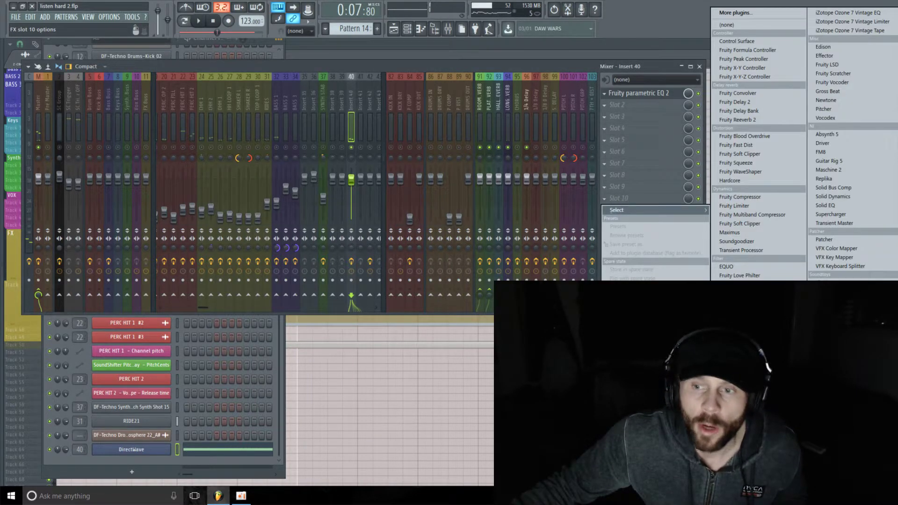
click(837, 327)
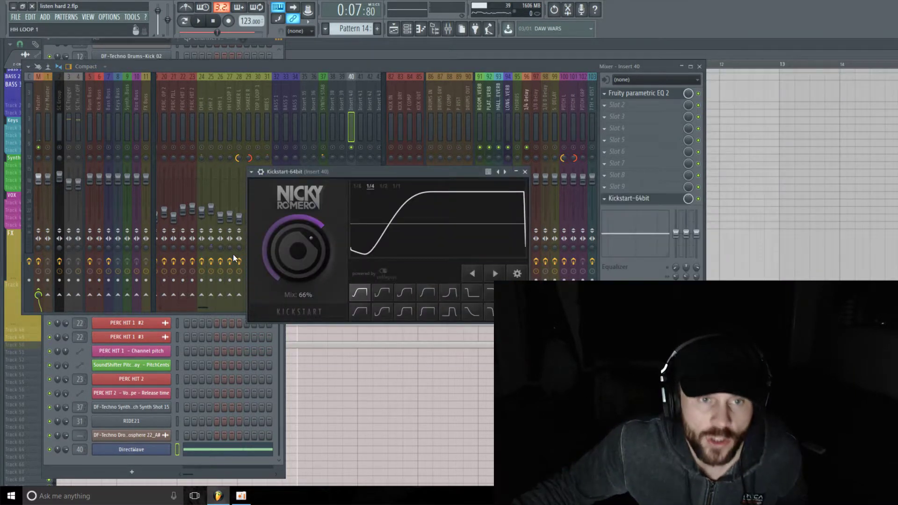
drag(425, 176, 588, 172)
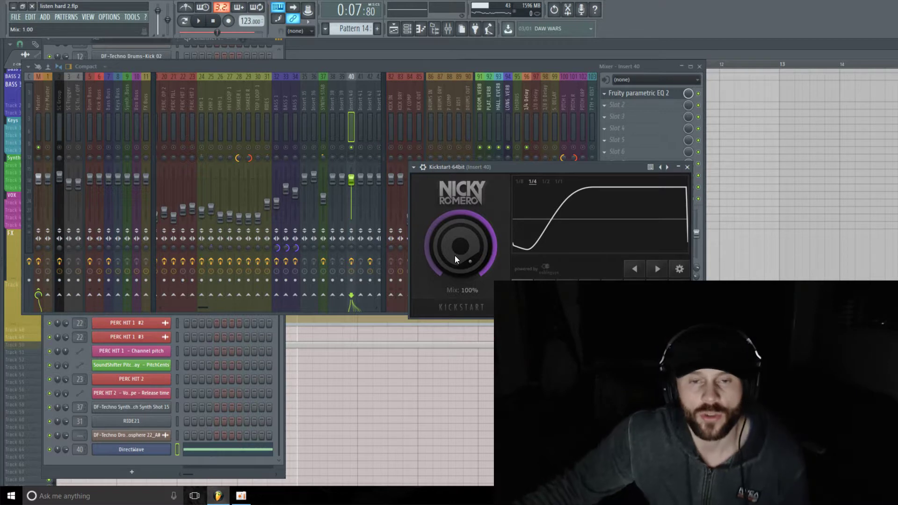
click(594, 273)
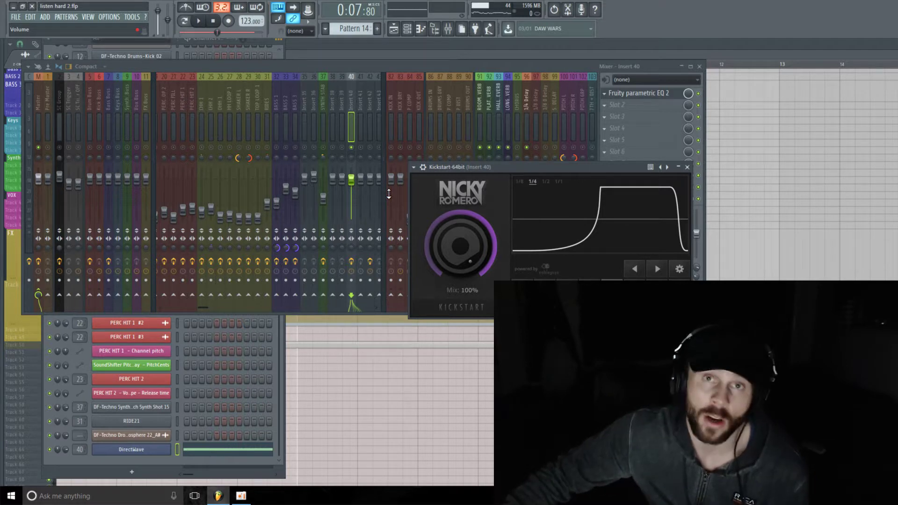
drag(587, 167, 627, 78)
click(405, 161)
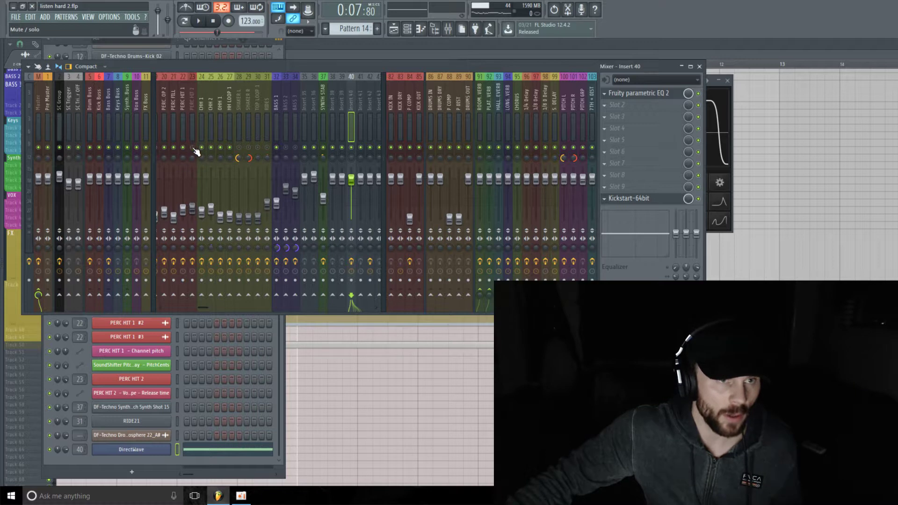
With playback running, try Kickstart's curves on insert 40 and settle on Short Kick.
click(639, 93)
key(space)
drag(352, 68, 302, 68)
click(668, 199)
click(668, 200)
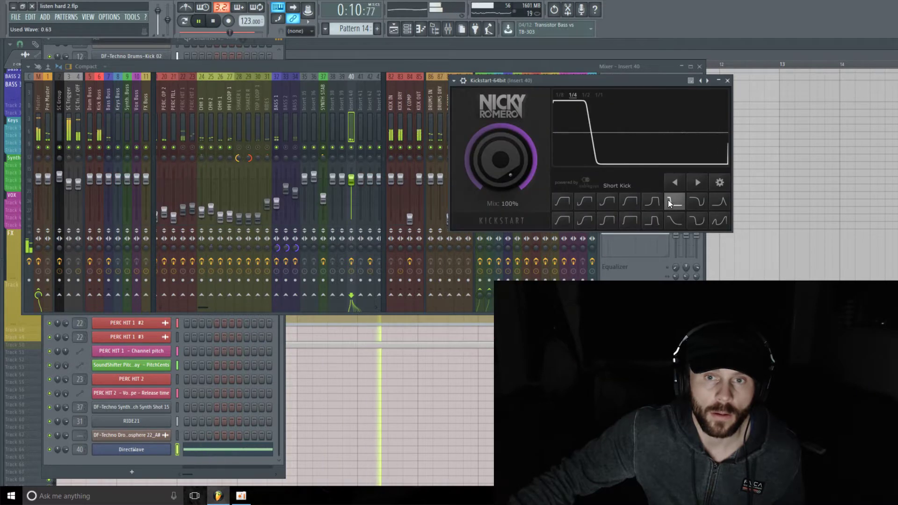
click(652, 201)
drag(618, 82, 648, 63)
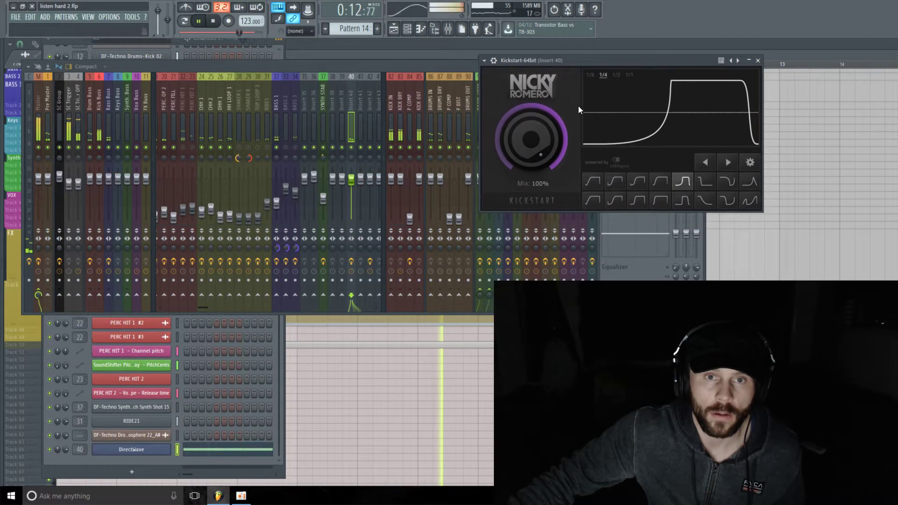
Lower Kickstart's mix to 69% by ear, then stop playback and close Kickstart.
drag(531, 138, 531, 146)
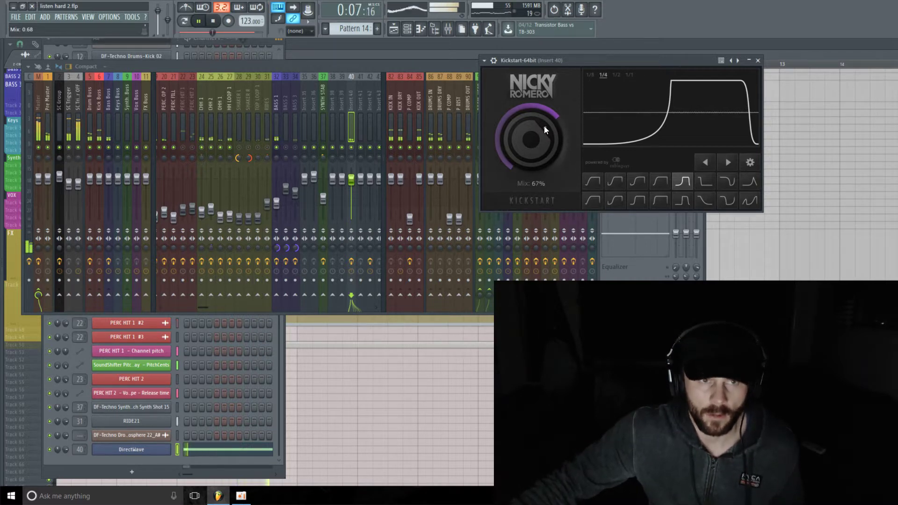
drag(544, 125, 535, 164)
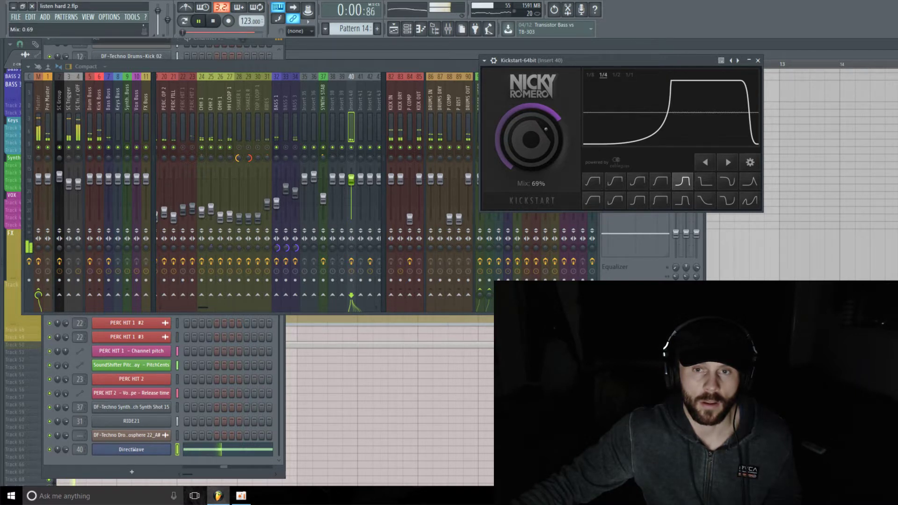
drag(535, 165, 535, 164)
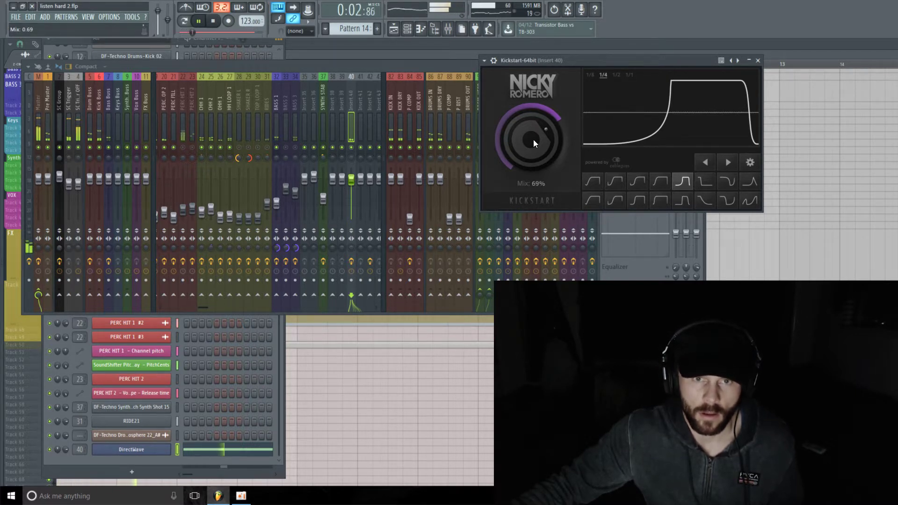
key(space)
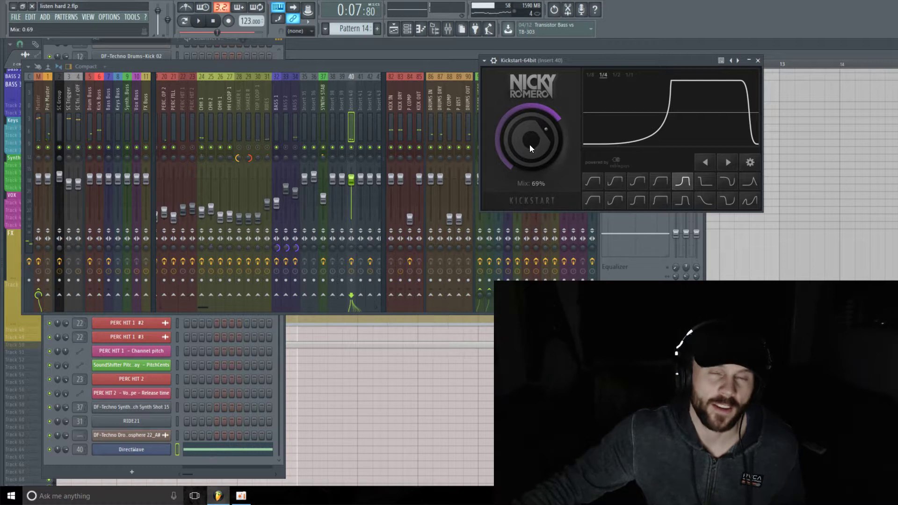
click(758, 61)
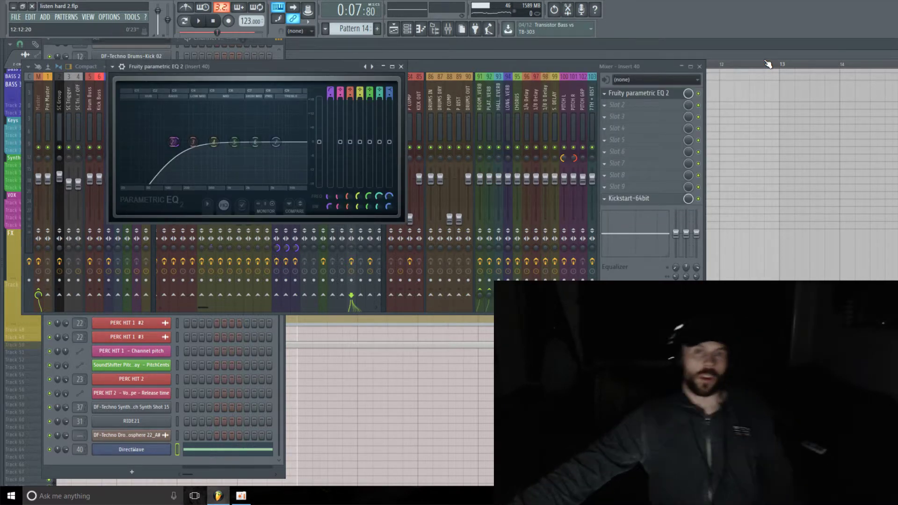
Play the mix, pull insert 40's fader down a little, and close the parametric EQ window.
key(space)
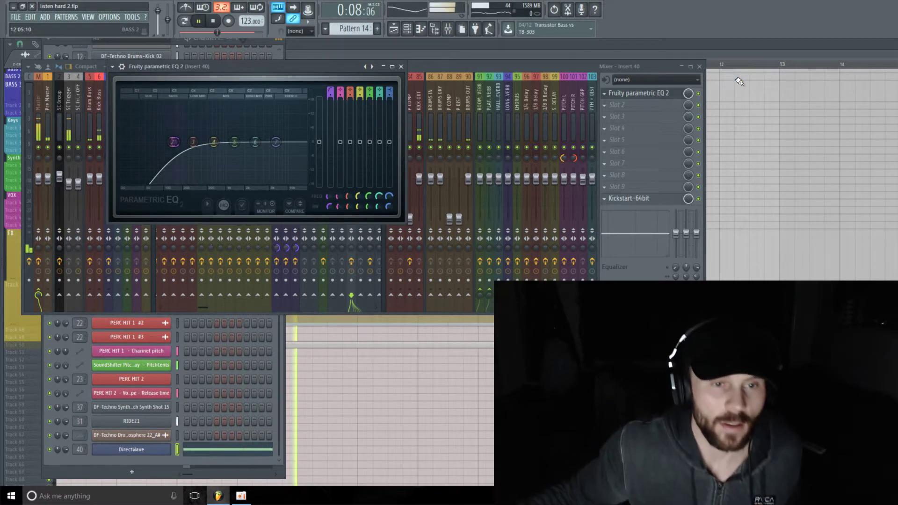
key(Escape)
key(space)
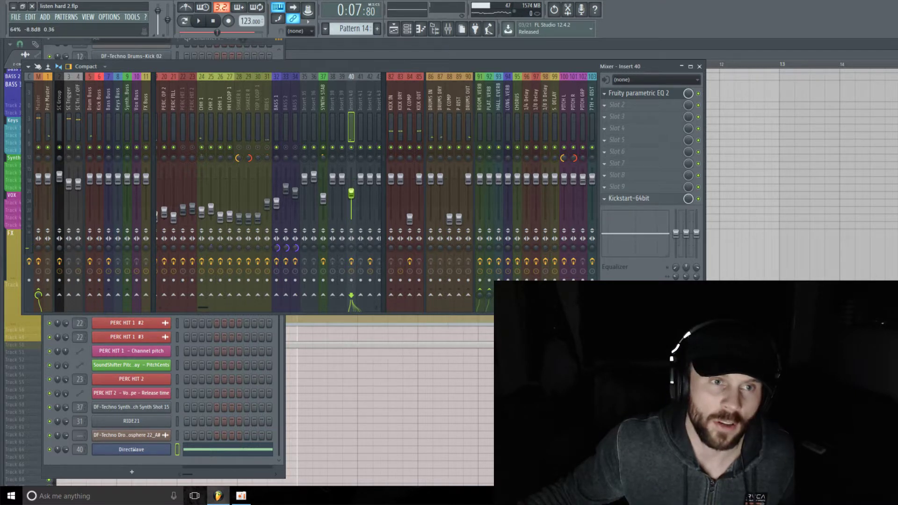
key(space)
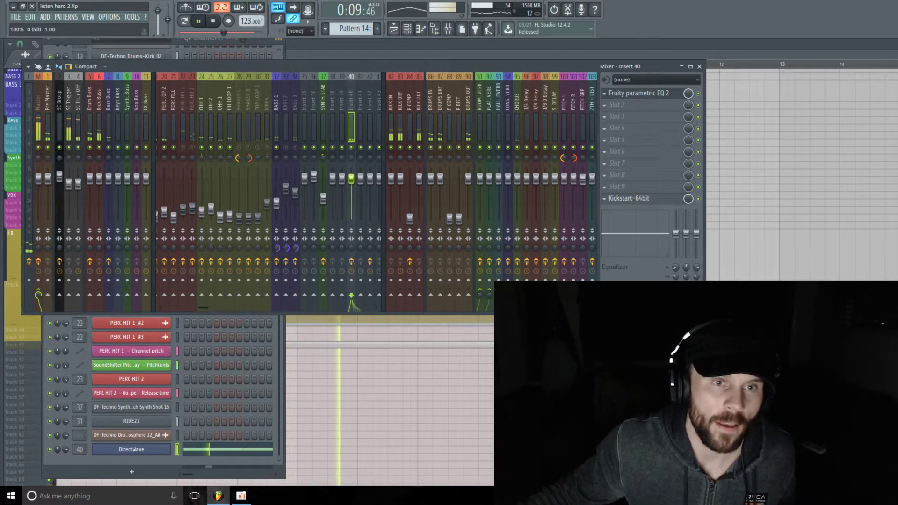
drag(351, 178, 351, 191)
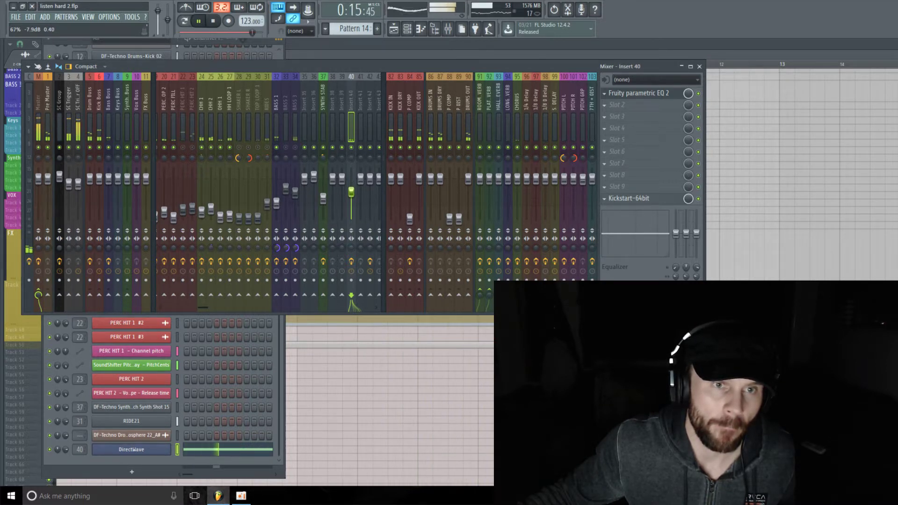
click(682, 95)
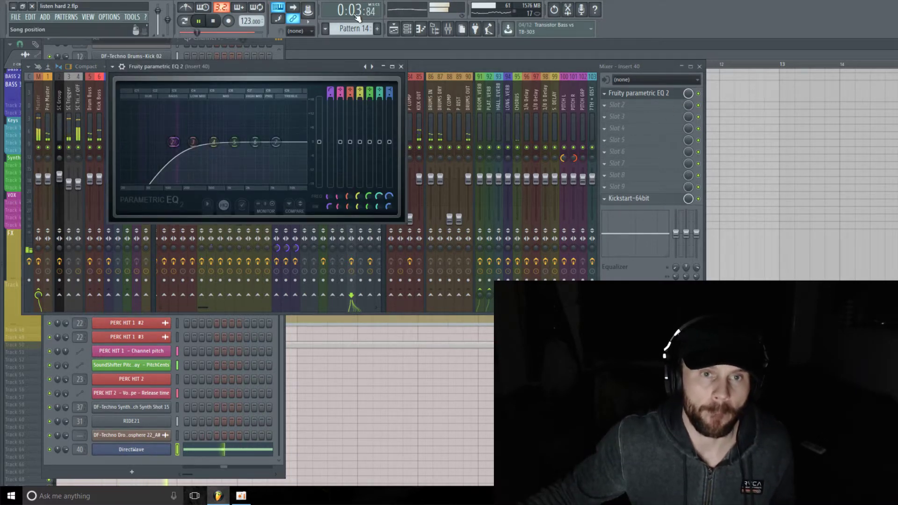
click(401, 67)
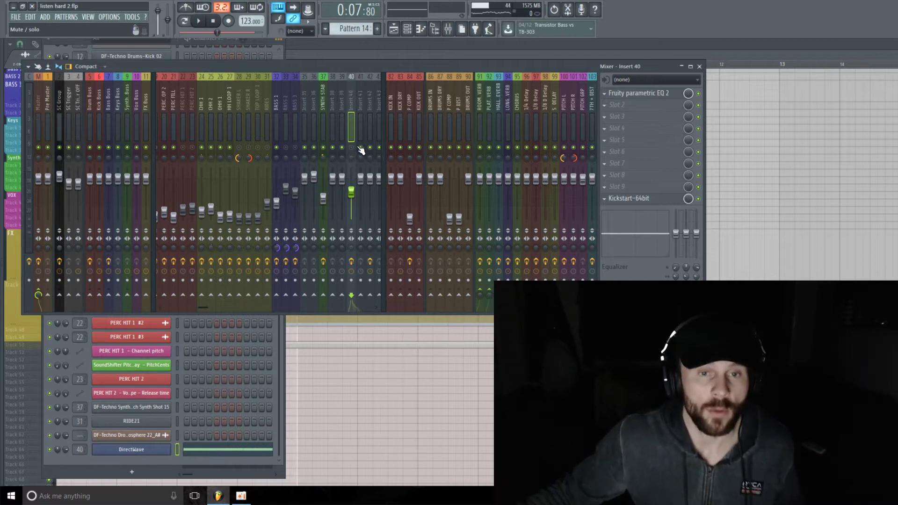
Set insert 40's fader to about -9.3 dB, then mute and unmute LONG VERB to compare.
key(space)
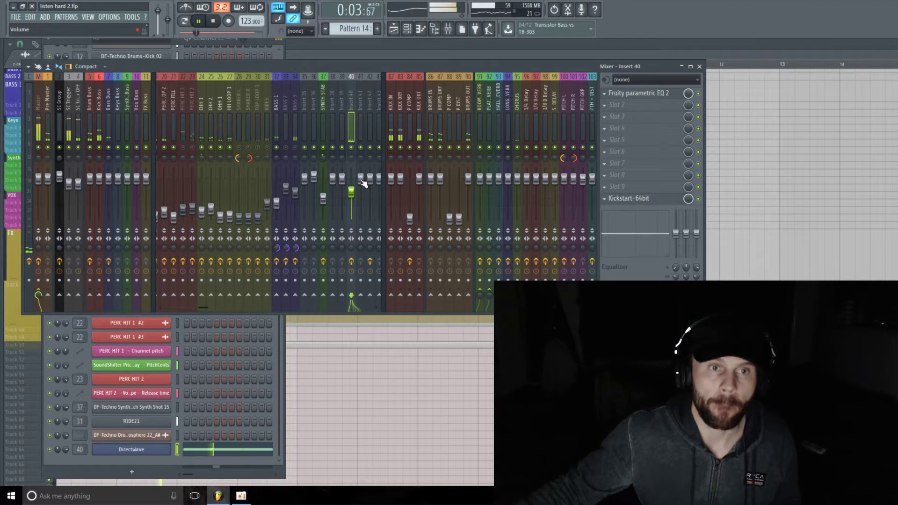
click(356, 194)
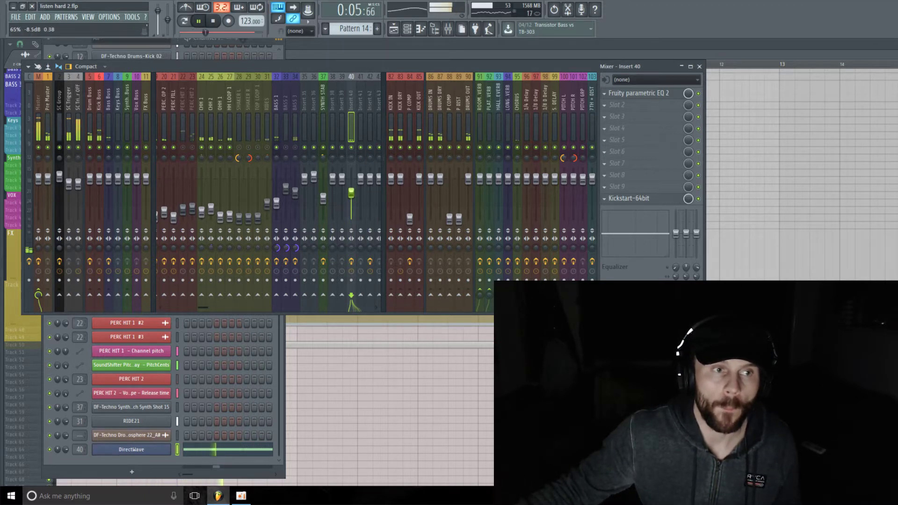
drag(351, 193, 352, 193)
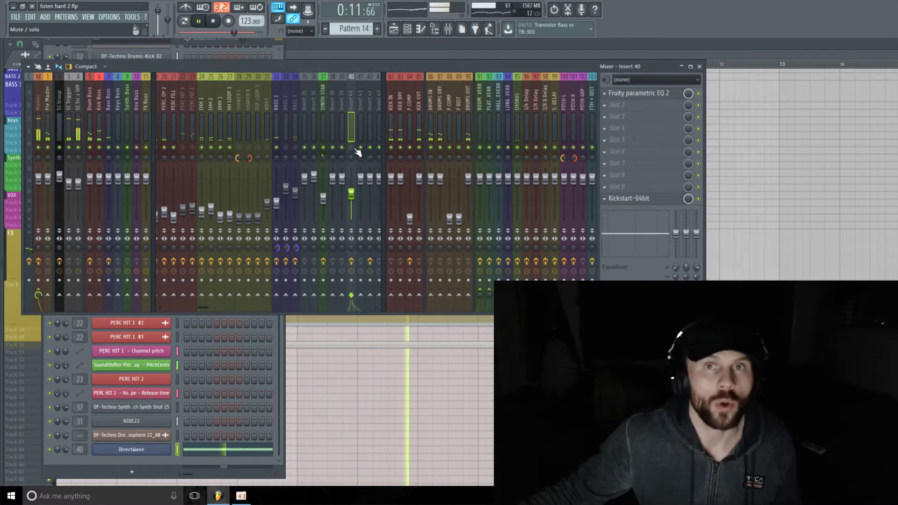
key(space)
key(space)
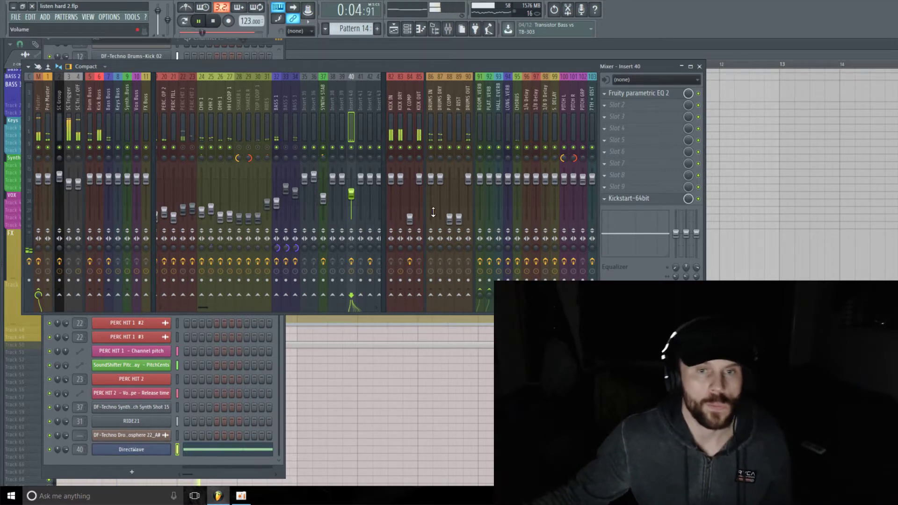
click(509, 148)
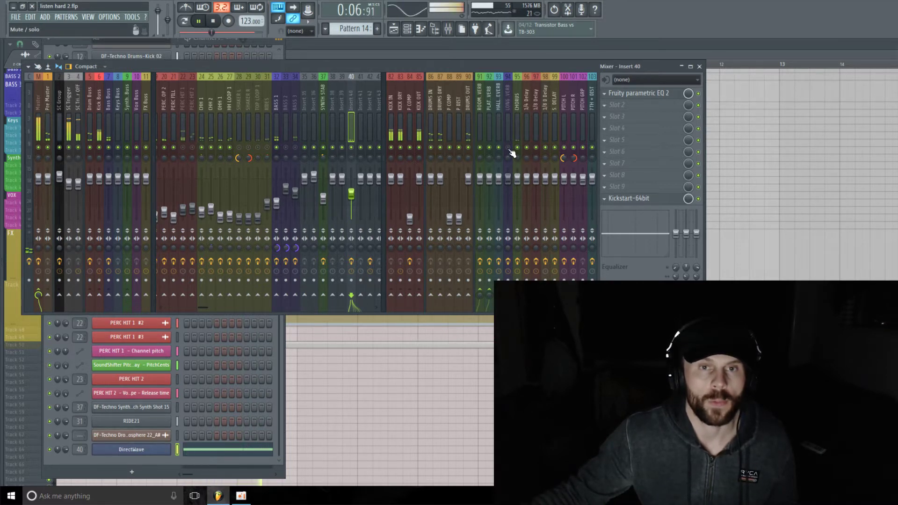
click(509, 149)
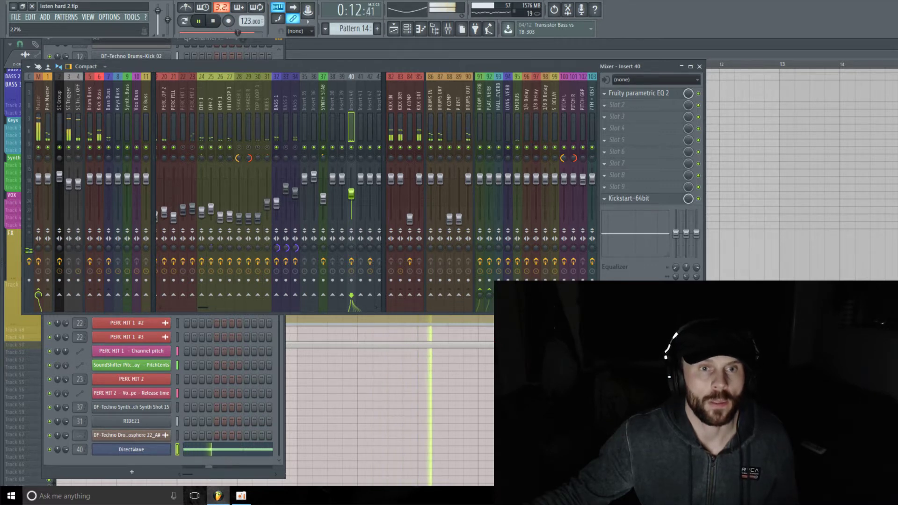
key(space)
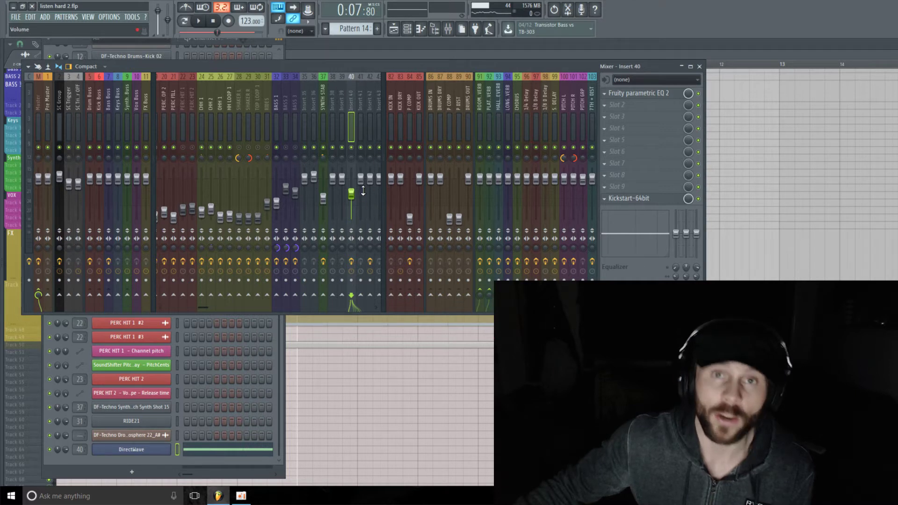
drag(208, 307, 149, 296)
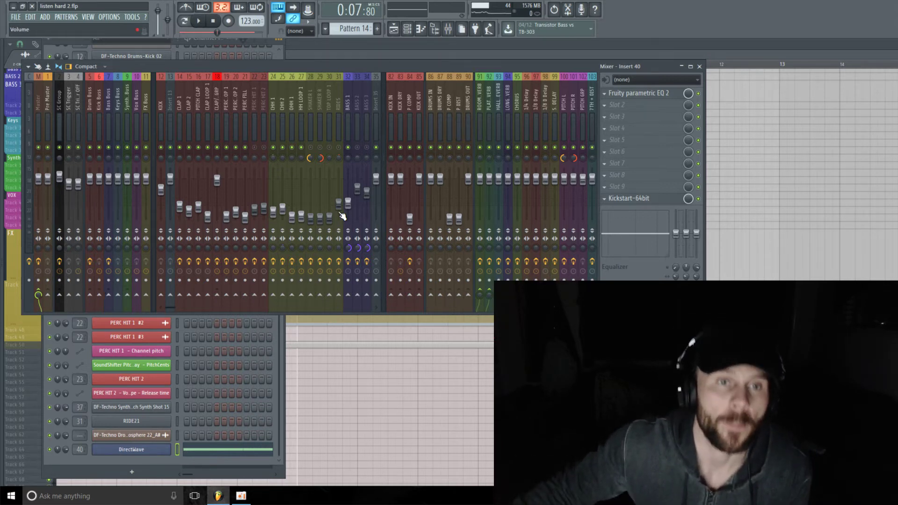
Scroll the mixer right to select empty insert 41, briefly viewing the Channel Rack before returning.
drag(173, 304, 244, 306)
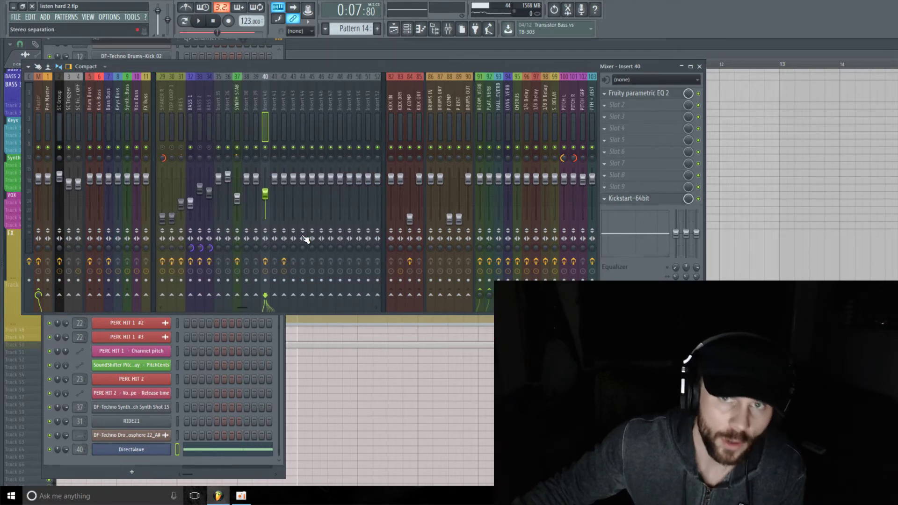
click(280, 106)
click(271, 105)
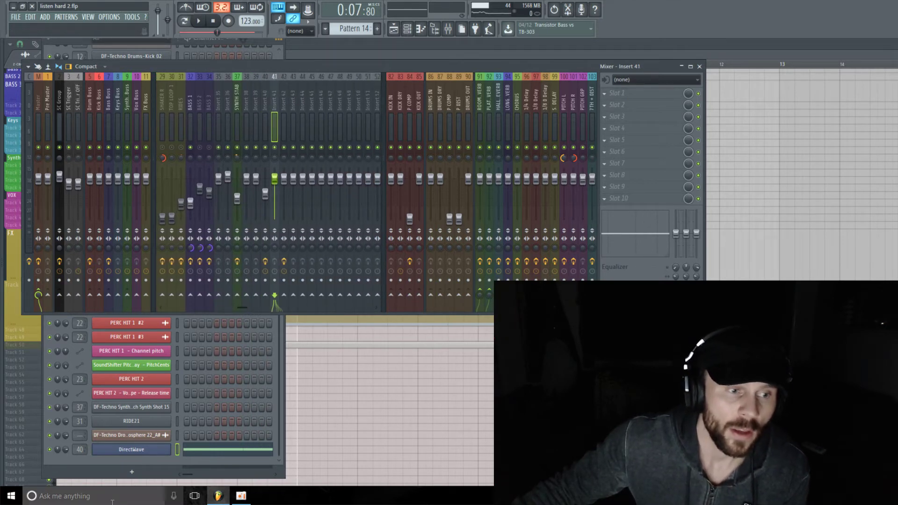
click(94, 460)
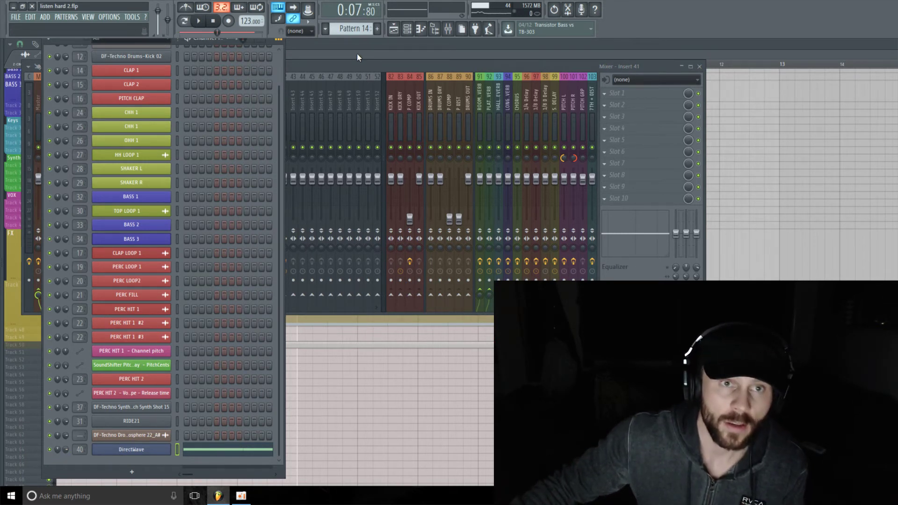
click(367, 63)
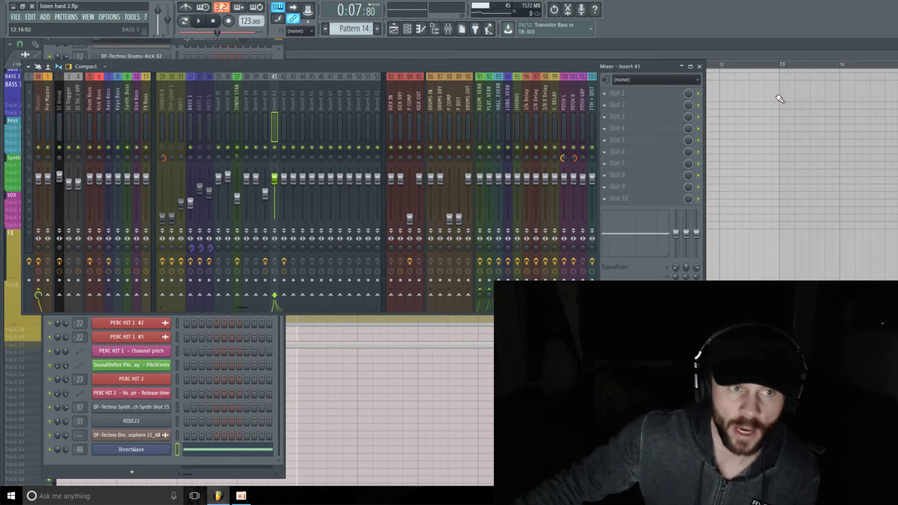
click(642, 97)
click(833, 318)
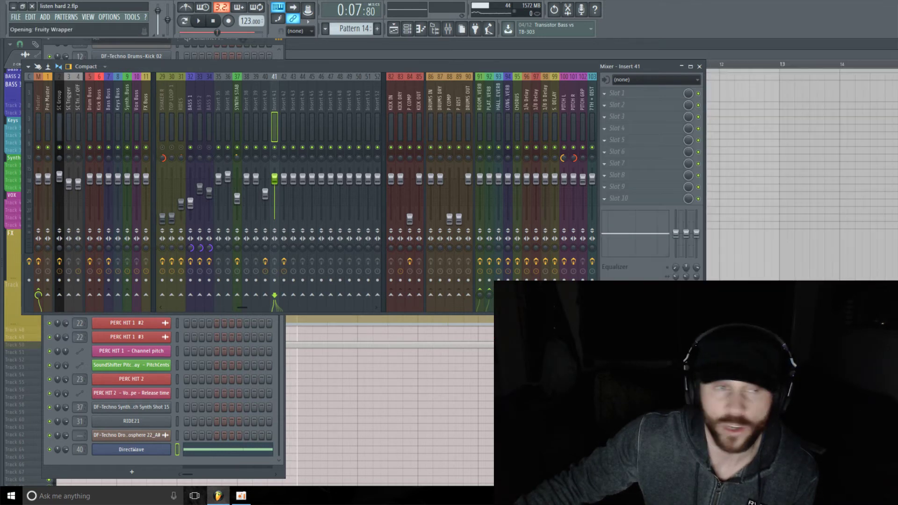
drag(124, 74, 146, 51)
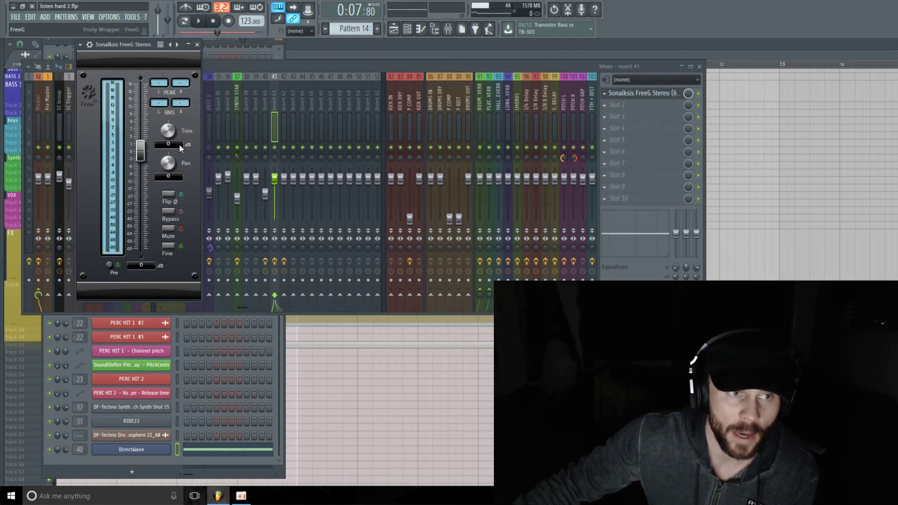
click(196, 45)
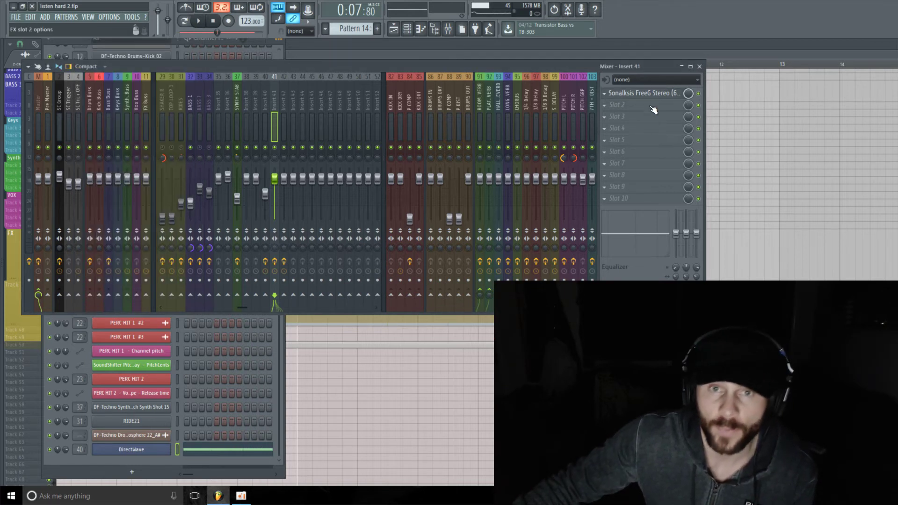
click(626, 97)
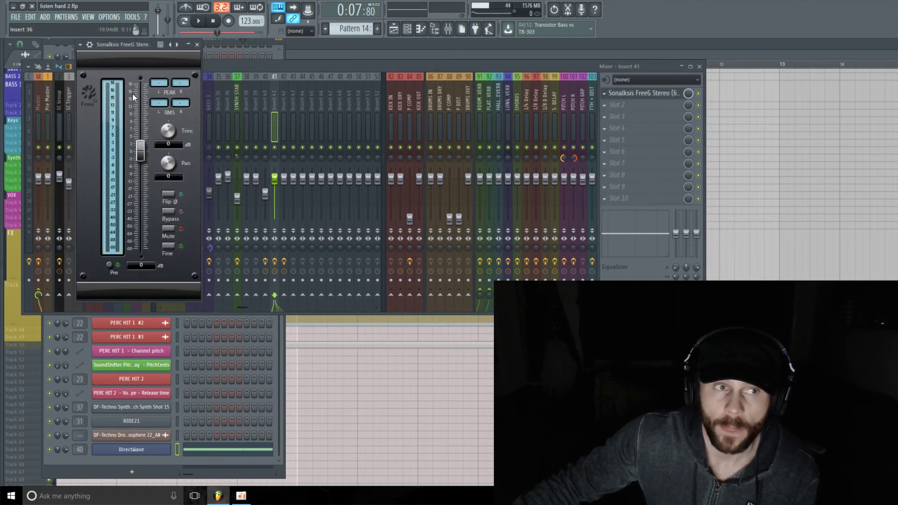
drag(148, 47, 131, 46)
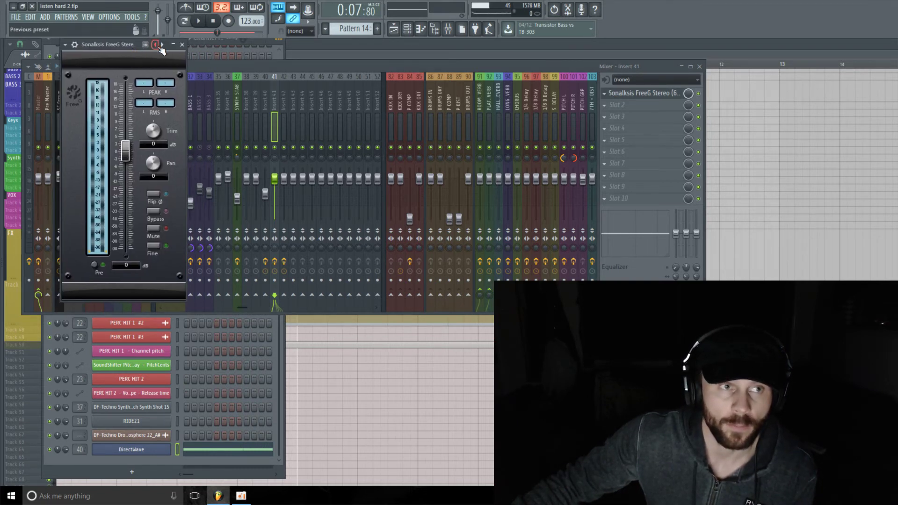
click(183, 45)
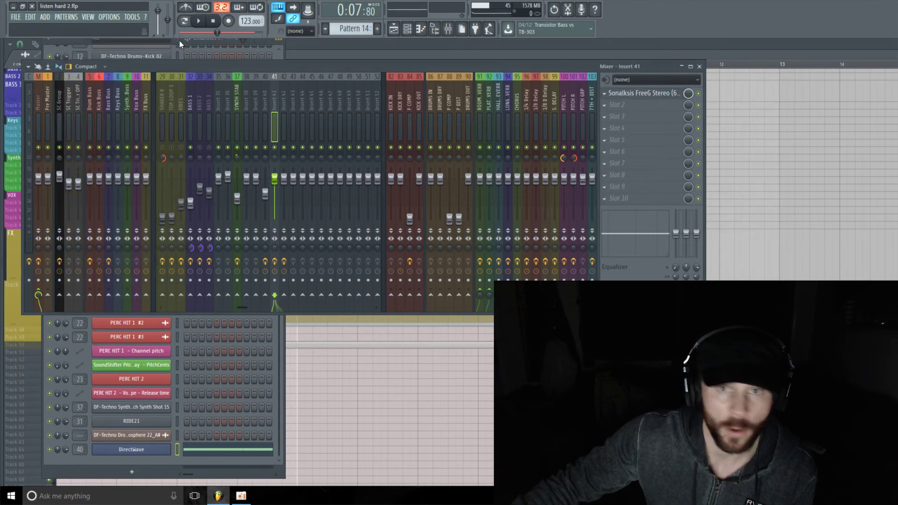
click(605, 93)
mouse_move(642, 107)
click(739, 23)
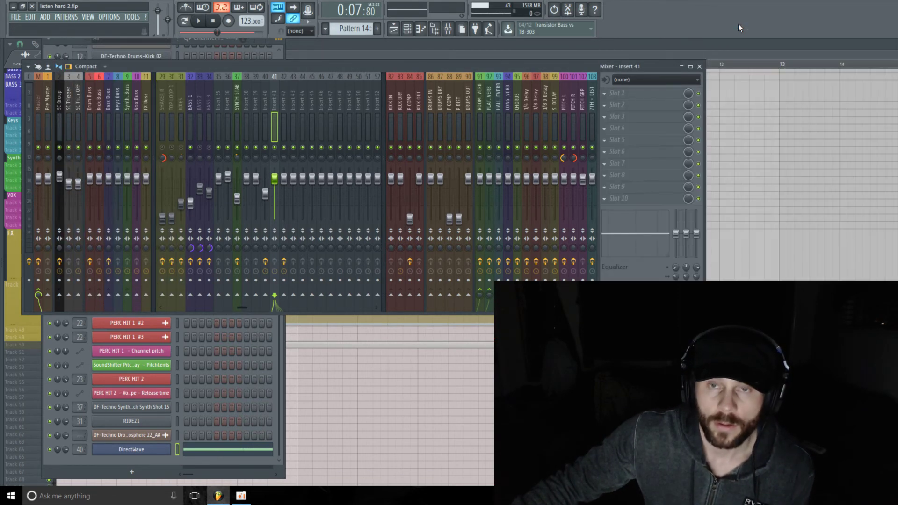